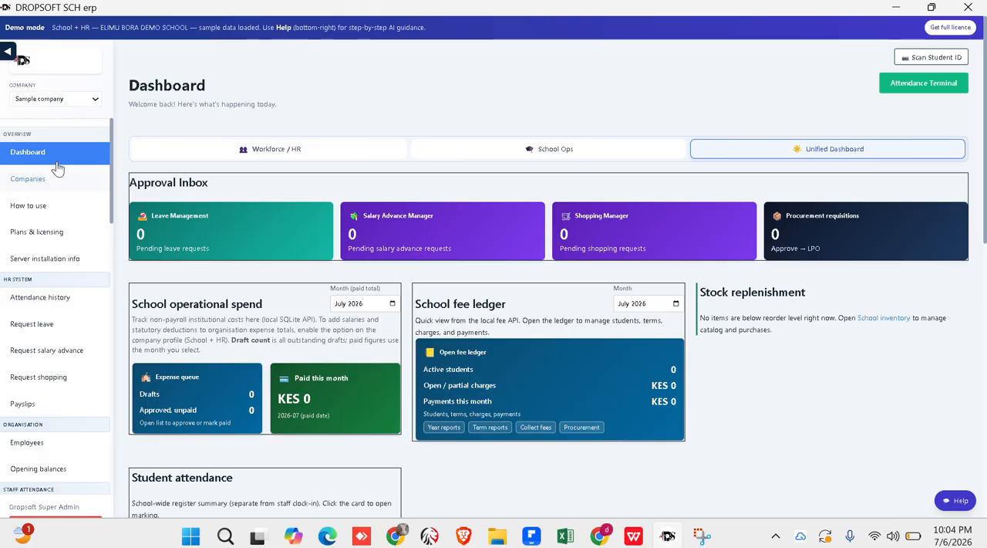
- Make Sample company the active company workspace and open its employee list
{"action": "left_click", "coordinate": [30, 179]}
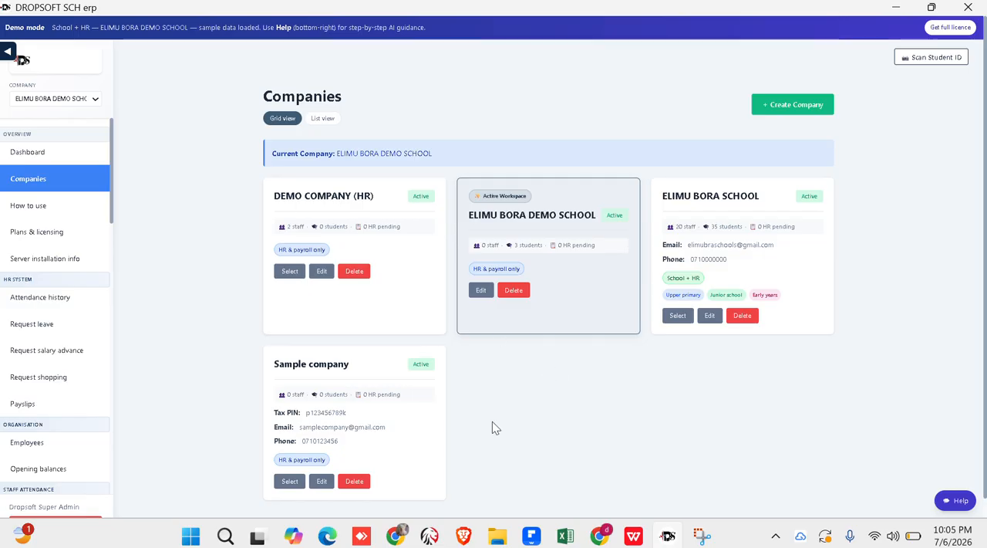
{"action": "left_click", "coordinate": [289, 480]}
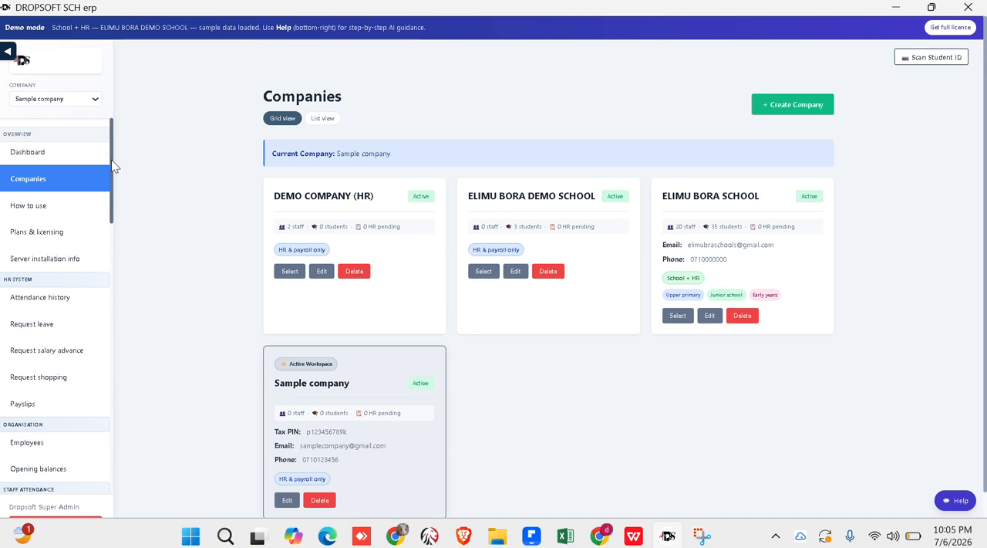
{"action": "left_click_drag", "start_coordinate": [112, 165], "coordinate": [113, 212]}
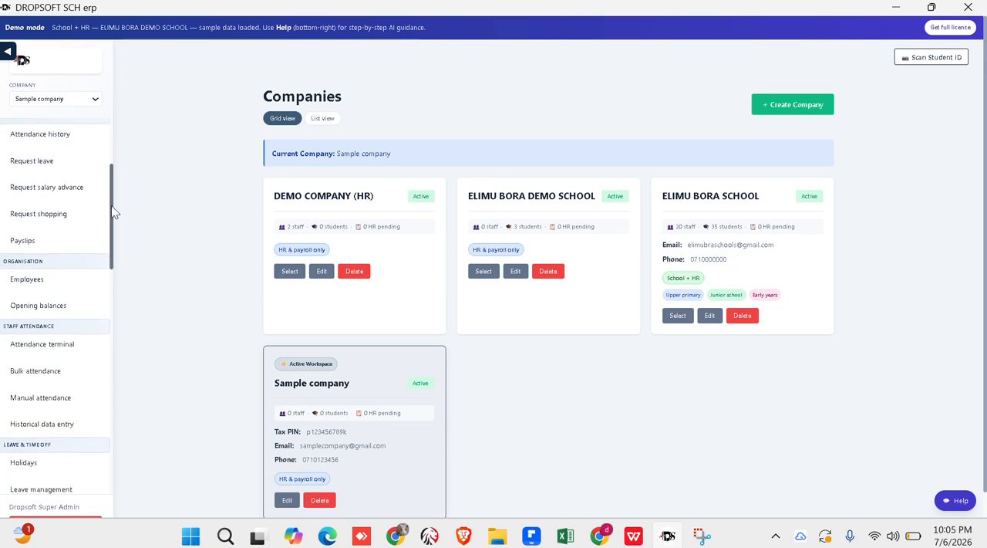
{"action": "left_click", "coordinate": [27, 283]}
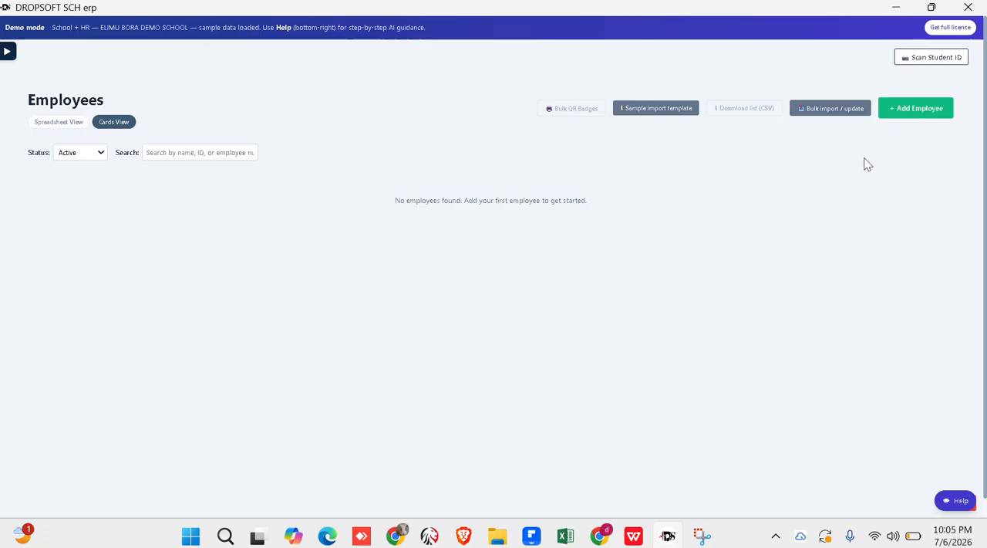
- Compare the employee list's spreadsheet view with its cards view
{"action": "left_click", "coordinate": [66, 126]}
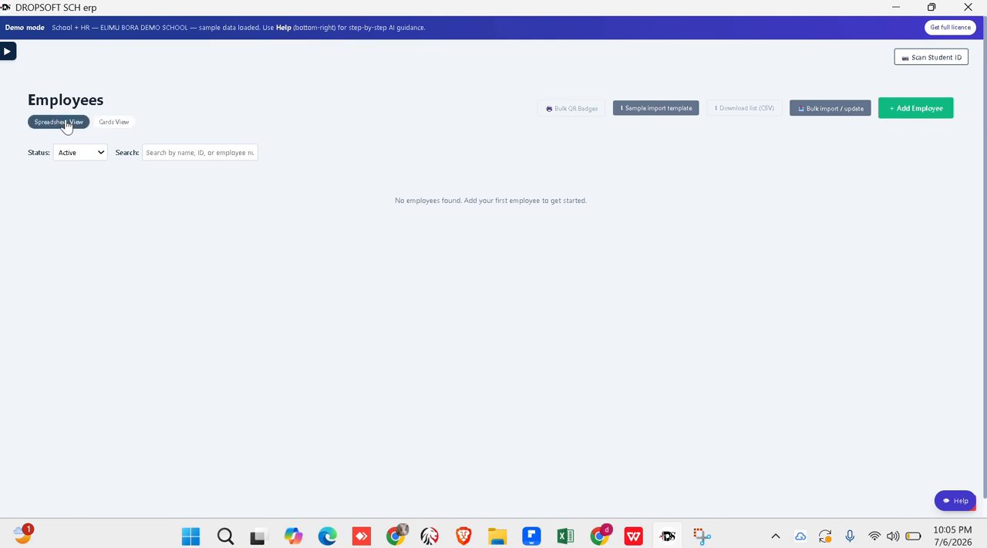
{"action": "left_click", "coordinate": [118, 126]}
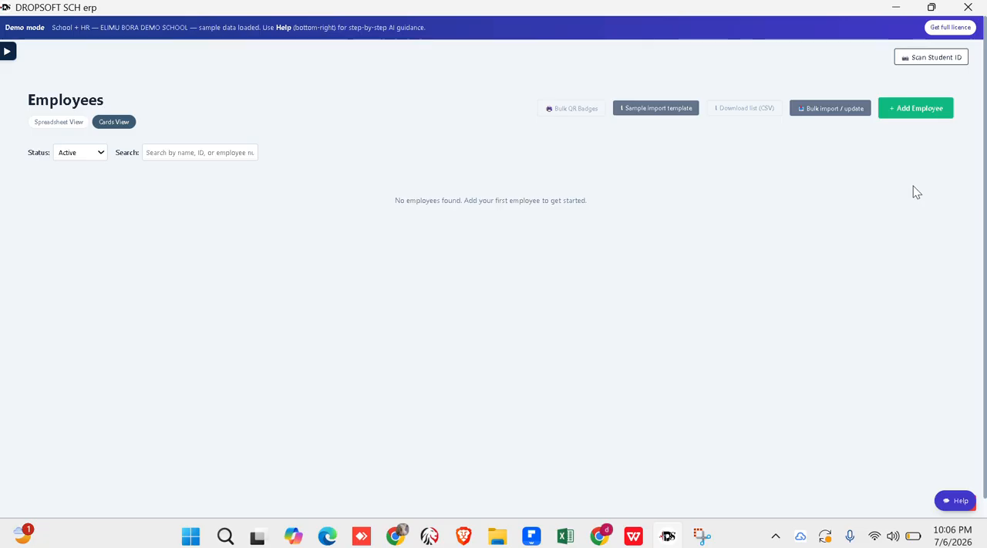
- Start a new employee record, entering the employee's full name and setting the gender to Male
{"action": "left_click", "coordinate": [922, 113]}
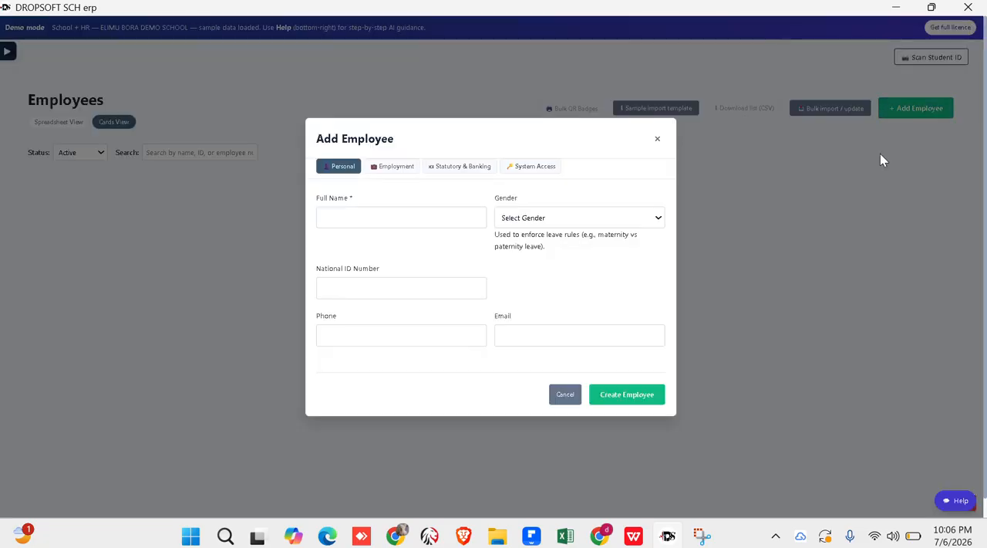
{"action": "left_click", "coordinate": [398, 215]}
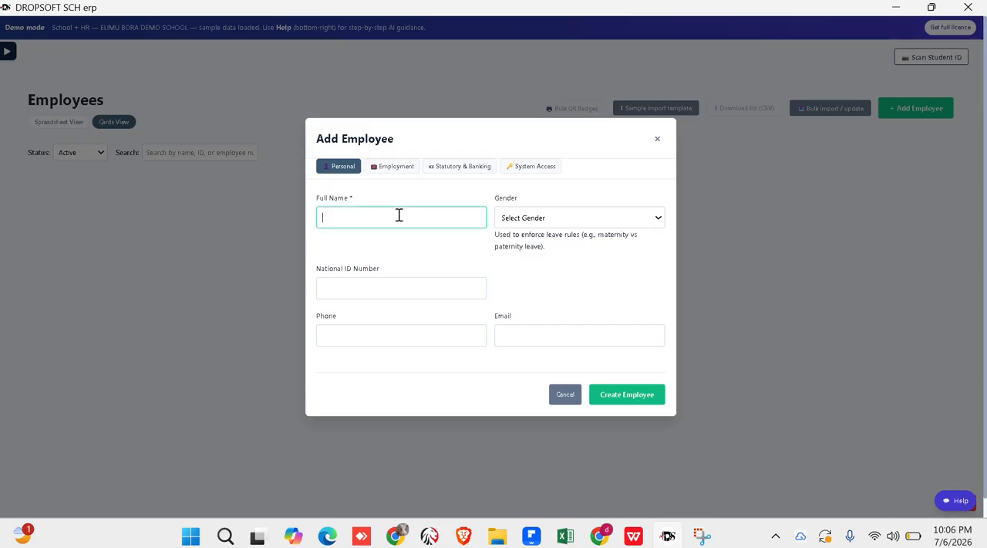
{"action": "left_click", "coordinate": [383, 218]}
{"action": "key", "text": "BackSpace"}
{"action": "left_click", "coordinate": [523, 219]}
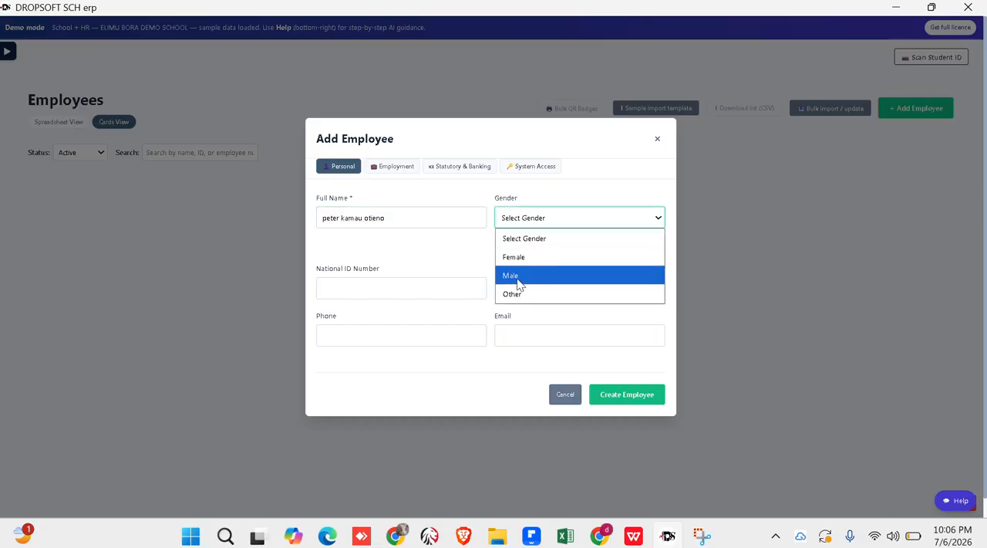
{"action": "left_click", "coordinate": [520, 276]}
- Fill in the employee's national ID number and phone number in the personal details
{"action": "left_click", "coordinate": [368, 284]}
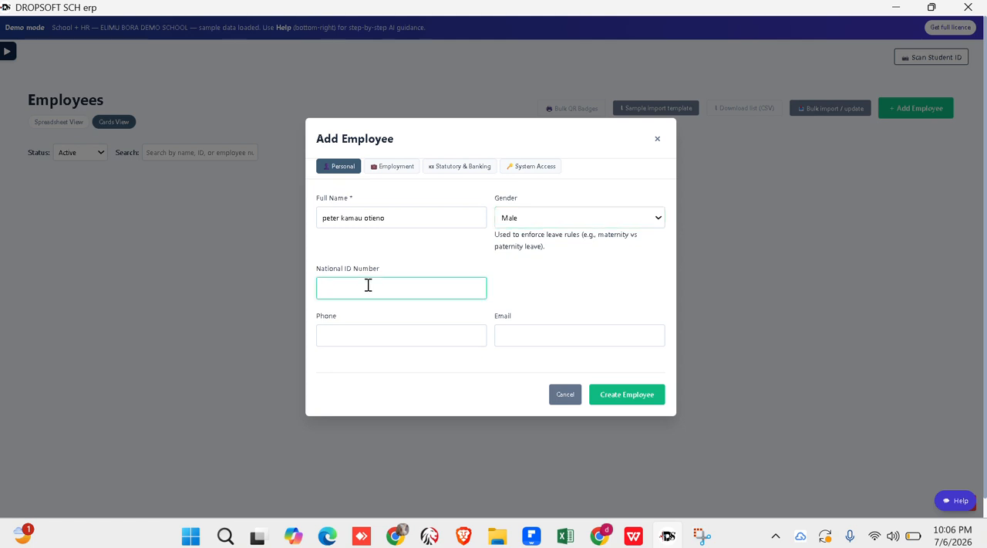
{"action": "type", "text": "12345678"}
{"action": "left_click", "coordinate": [366, 337]}
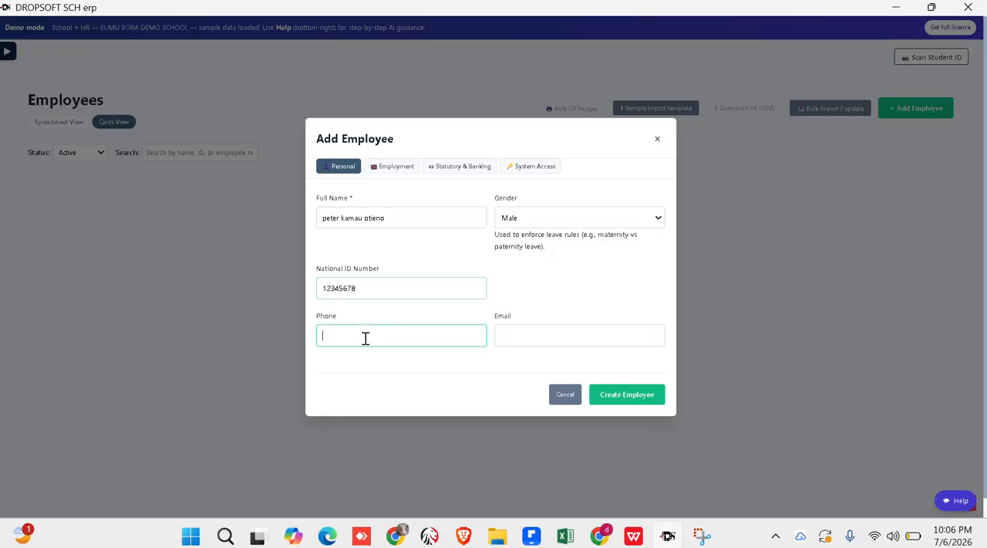
- Fill in the employee's e-mail address in the personal details
{"action": "left_click", "coordinate": [522, 338]}
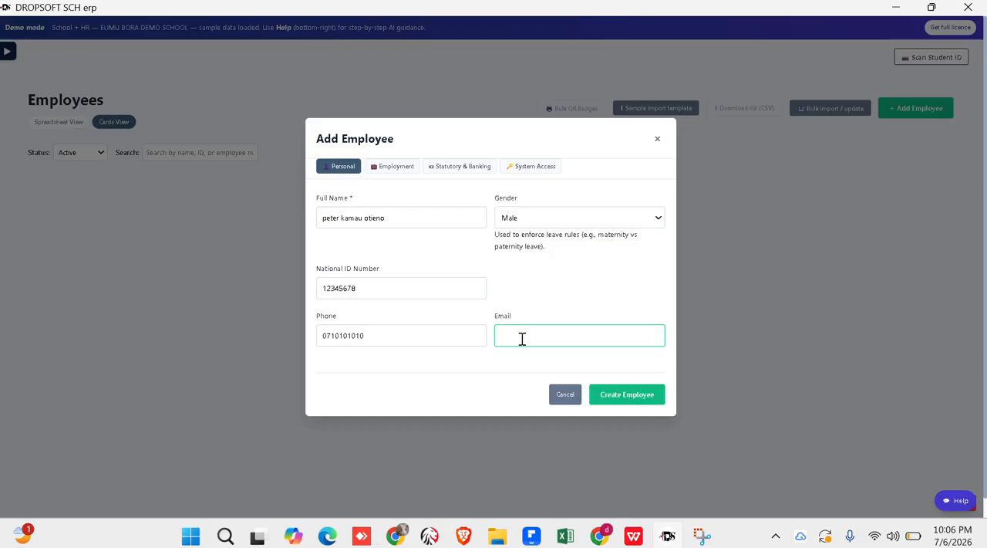
- Enter the employee ID and the staff number in the new employee's employment details
{"action": "left_click", "coordinate": [401, 171]}
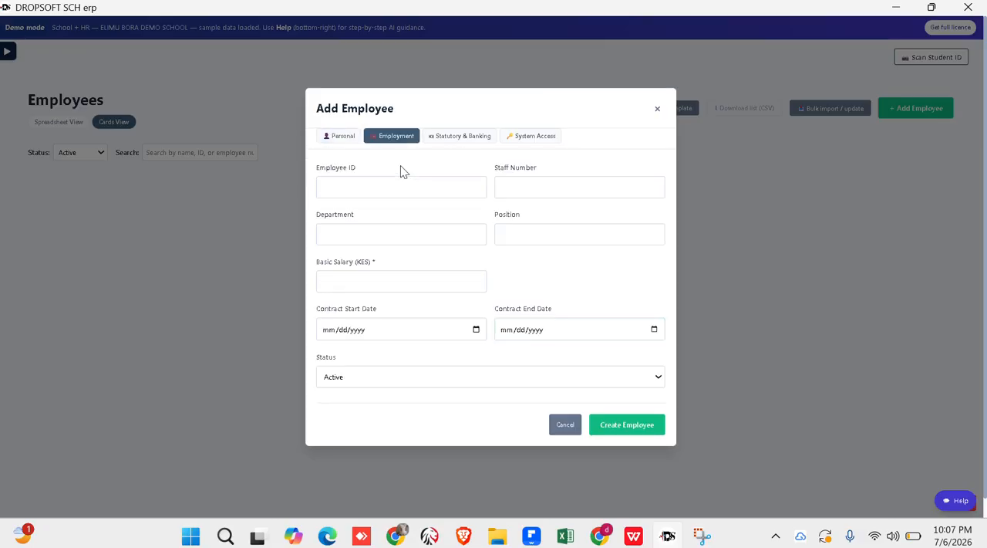
{"action": "left_click", "coordinate": [349, 188]}
{"action": "type", "text": "em"}
{"action": "key", "text": "BackSpace"}
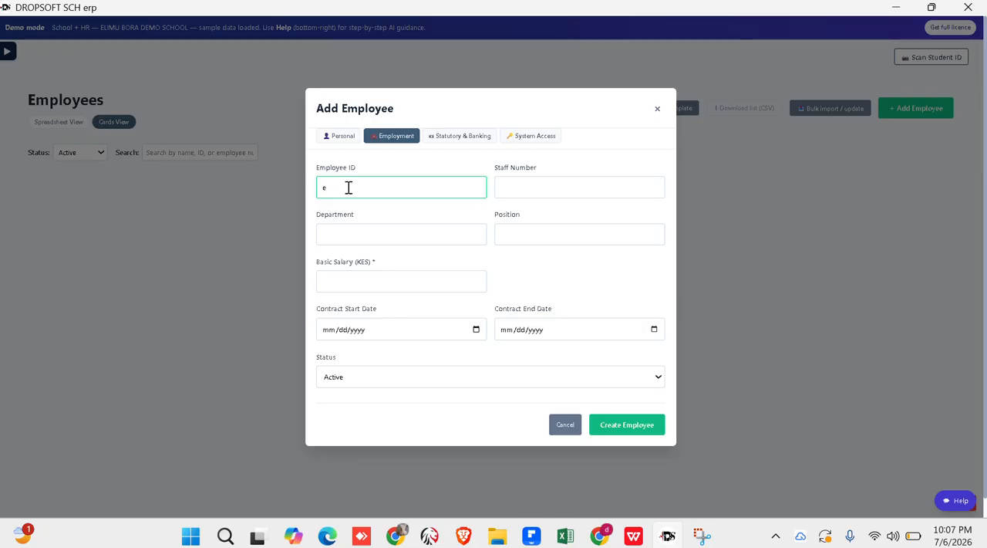
{"action": "type", "text": "mp110000"}
{"action": "left_click", "coordinate": [528, 186]}
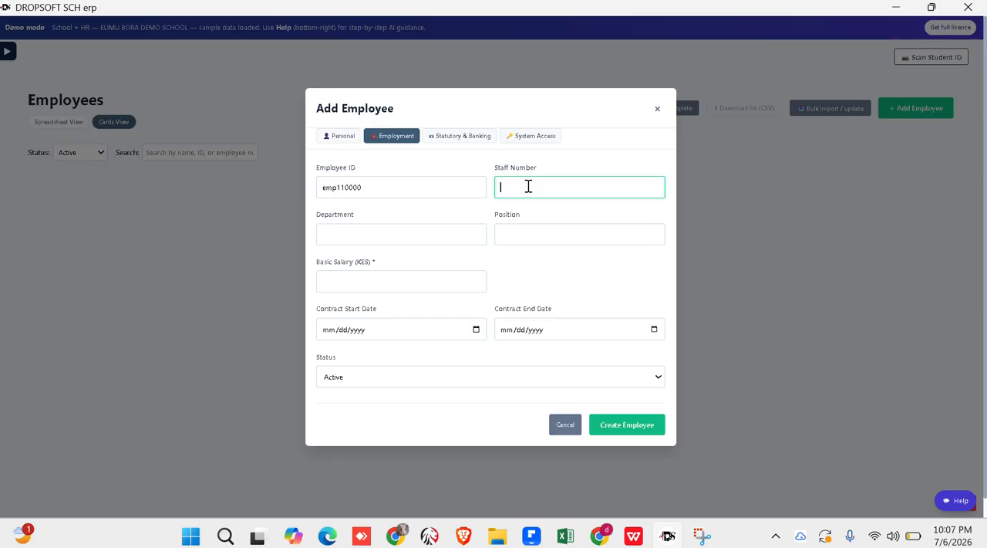
{"action": "type", "text": "st00012"}
- Set the employee's department to ICT and position to MANAGER
{"action": "left_click", "coordinate": [377, 235]}
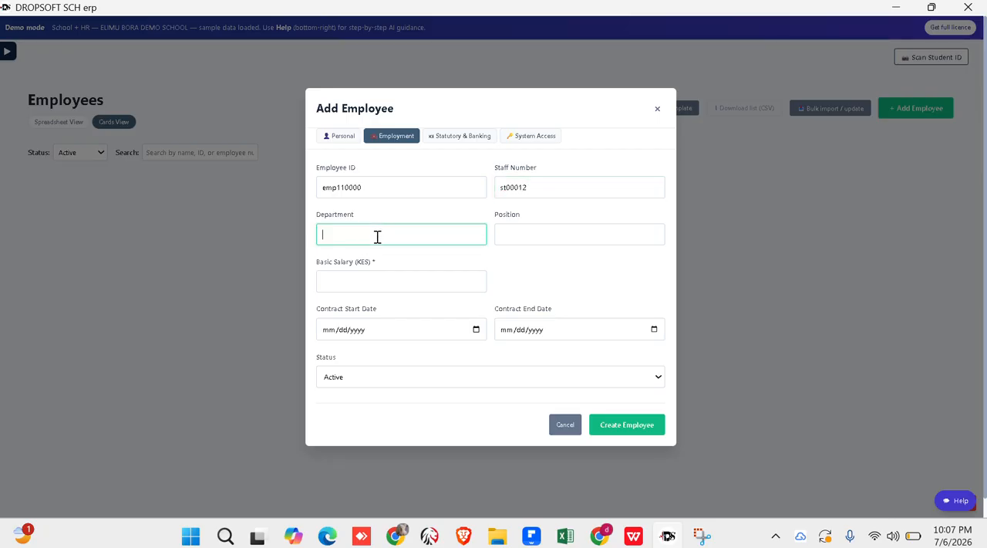
{"action": "type", "text": "ICT"}
{"action": "left_click", "coordinate": [537, 237]}
{"action": "type", "text": "MANA"}
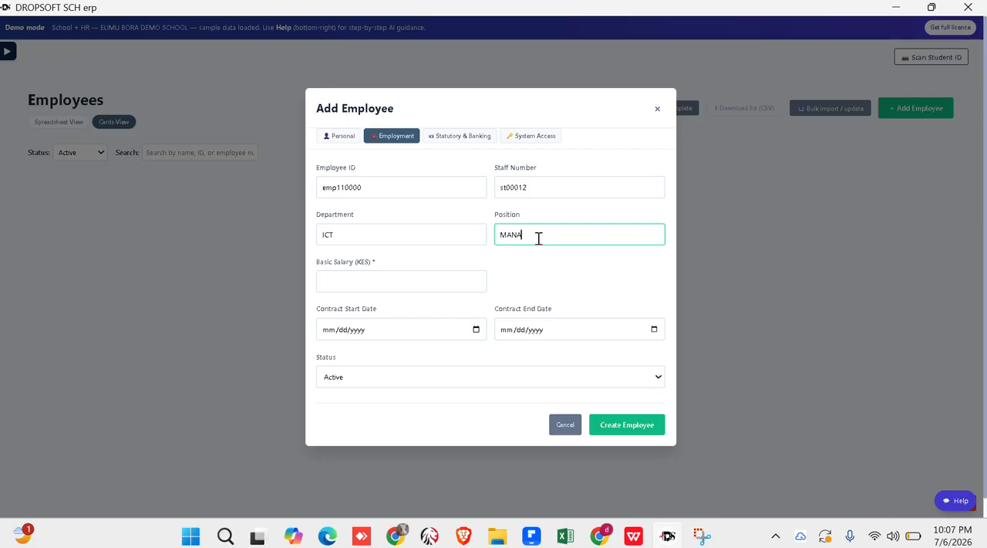
{"action": "type", "text": "GER"}
- Set the employee's basic salary to KES 65000
{"action": "left_click", "coordinate": [394, 286]}
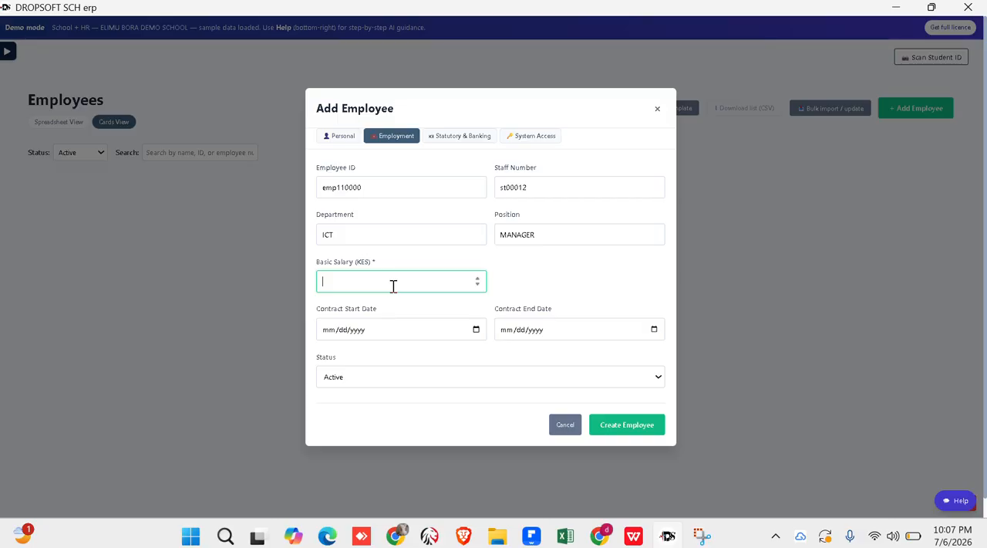
{"action": "type", "text": "65000"}
{"action": "left_click", "coordinate": [478, 338]}
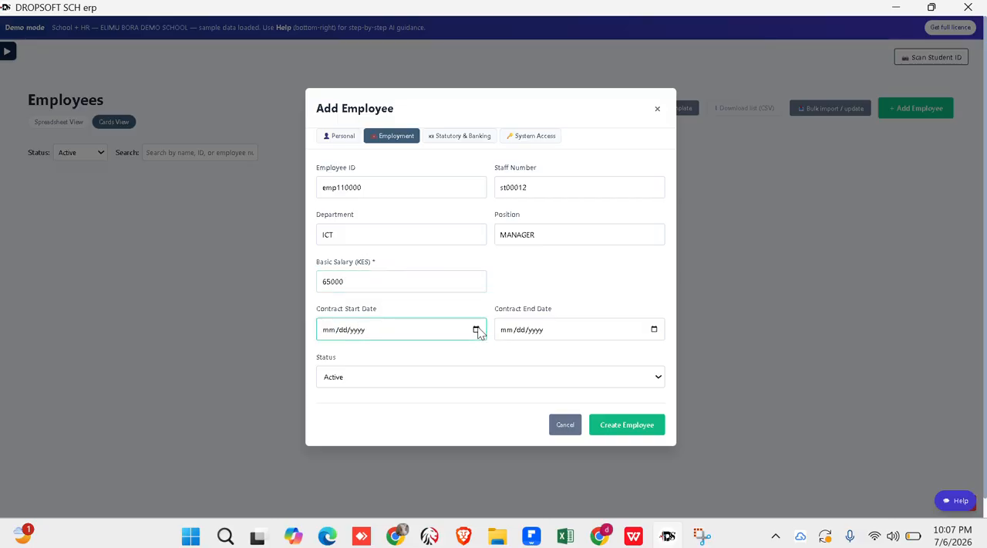
{"action": "left_click", "coordinate": [476, 330]}
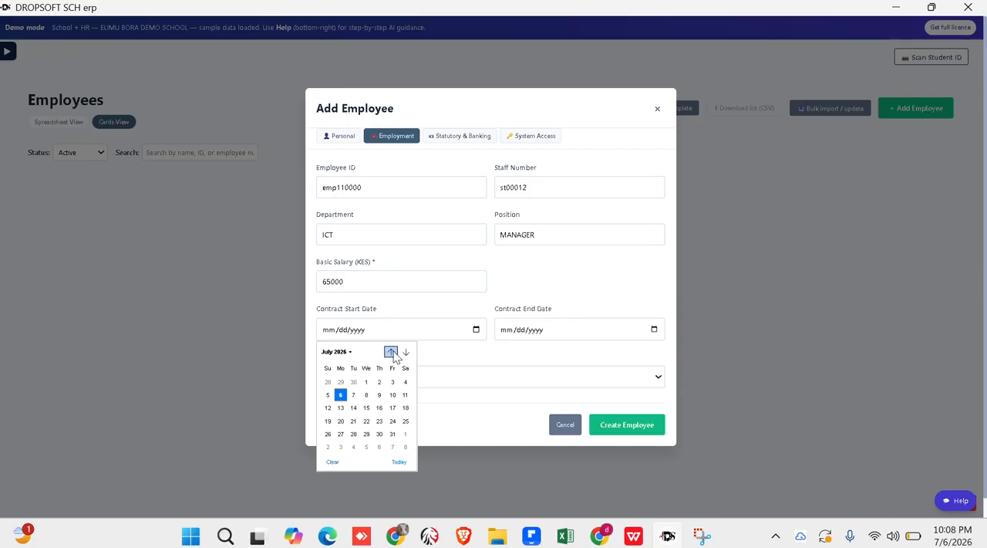
{"action": "left_click", "coordinate": [477, 332]}
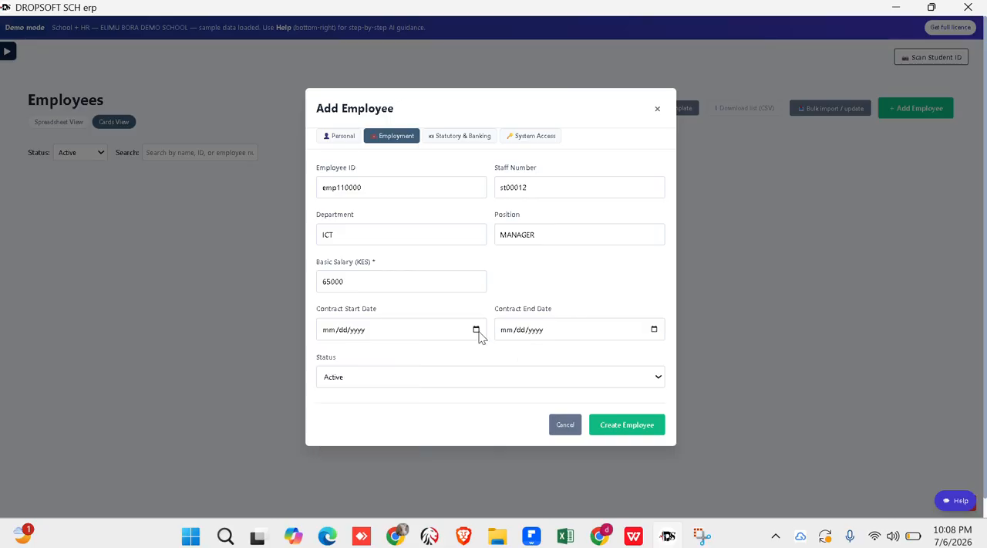
{"action": "left_click", "coordinate": [476, 329]}
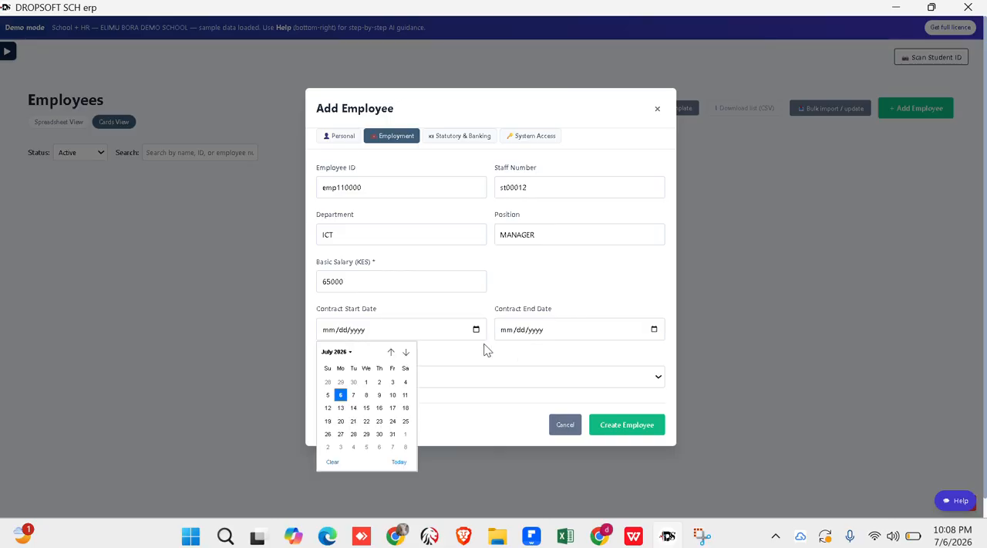
{"action": "left_click", "coordinate": [488, 358]}
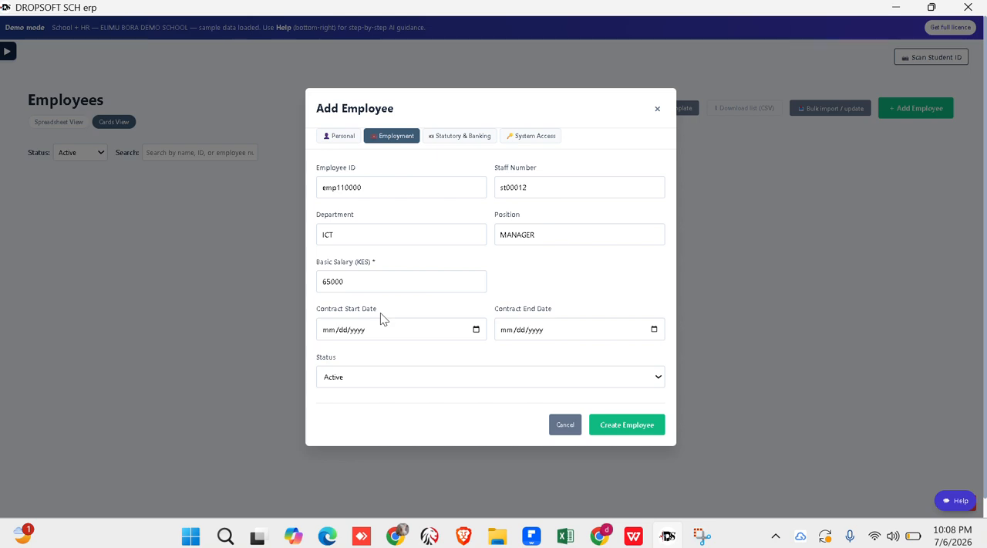
{"action": "left_click", "coordinate": [476, 330]}
{"action": "left_click", "coordinate": [476, 330]}
{"action": "left_click", "coordinate": [477, 330]}
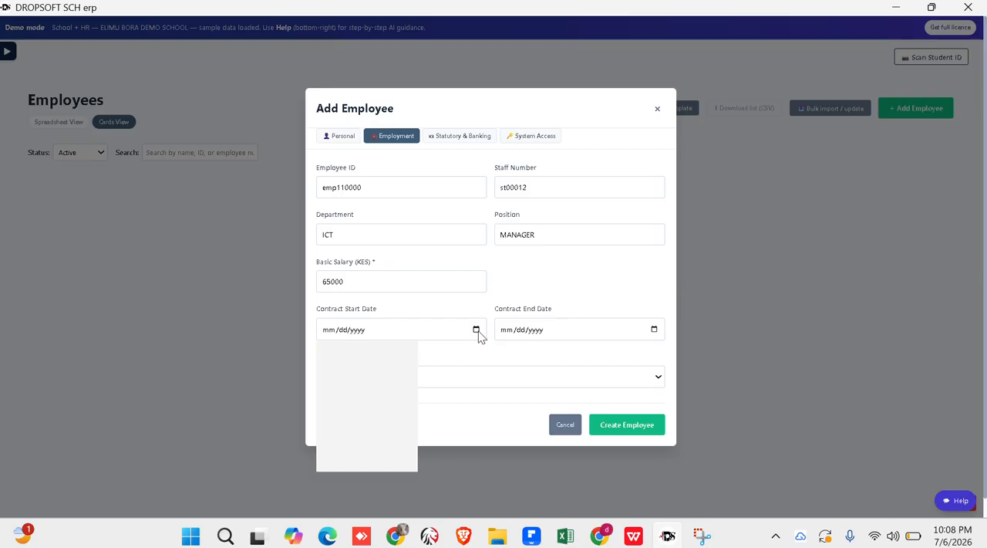
{"action": "left_click", "coordinate": [581, 306]}
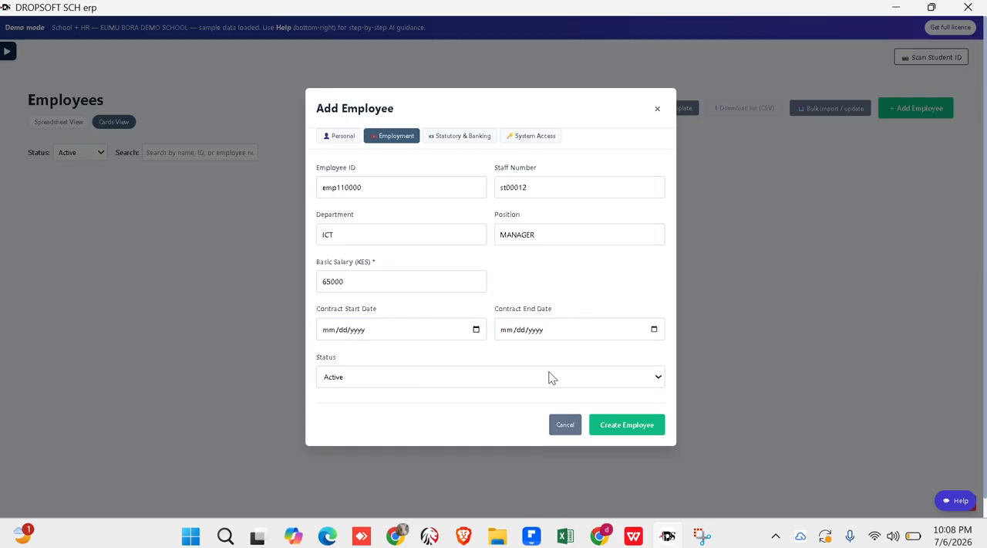
- Enter the employee's KRA PIN in the statutory and banking details
{"action": "left_click", "coordinate": [451, 136]}
{"action": "left_click", "coordinate": [390, 140]}
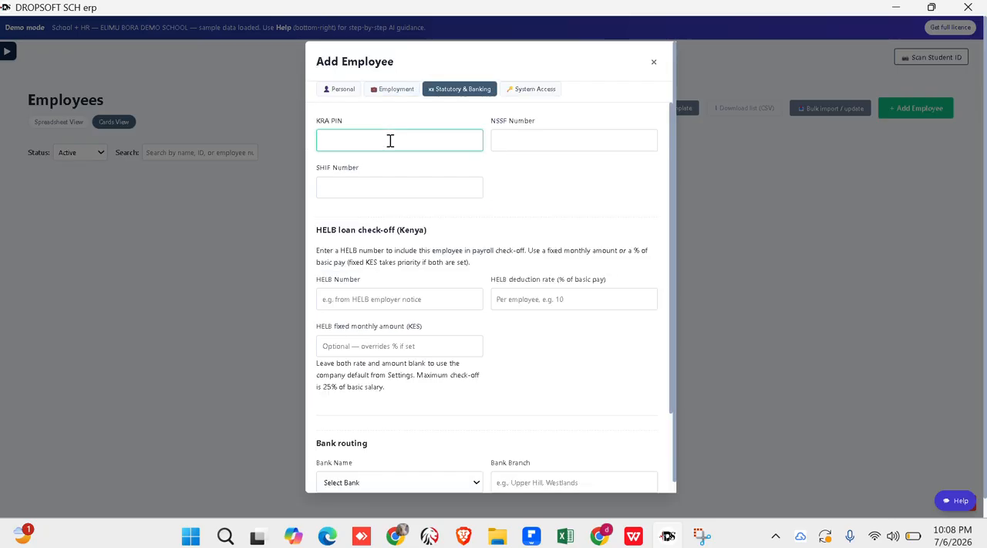
{"action": "type", "text": "P0000000A"}
- Fill in the employee's NSSF number and SHIF number in the statutory details
{"action": "left_click", "coordinate": [526, 141]}
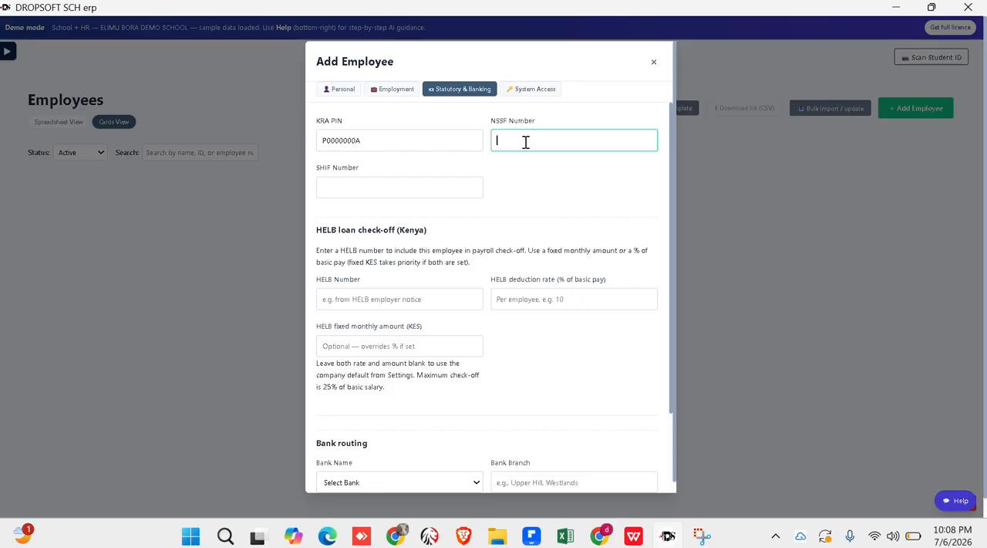
{"action": "type", "text": "NS0002"}
{"action": "left_click", "coordinate": [384, 187]}
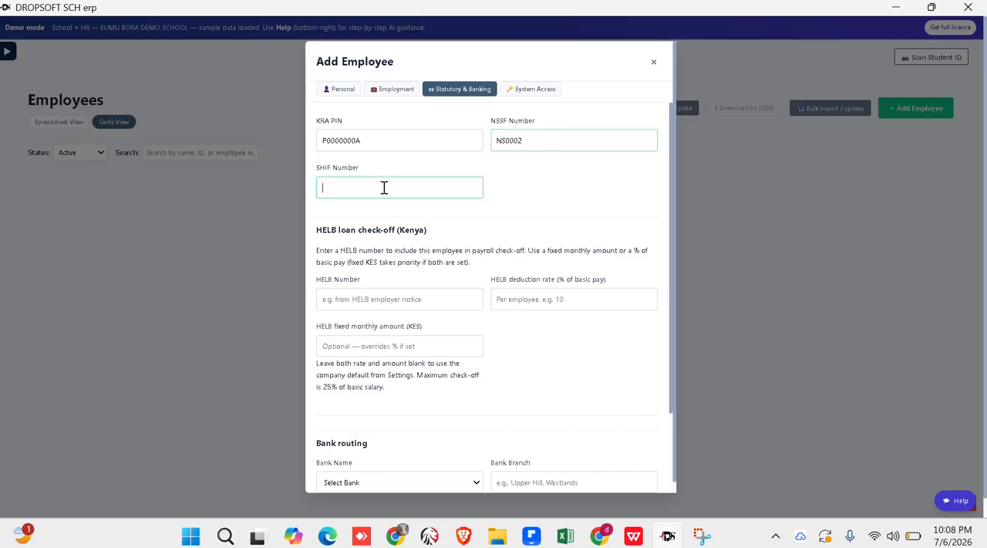
{"action": "type", "text": "SH"}
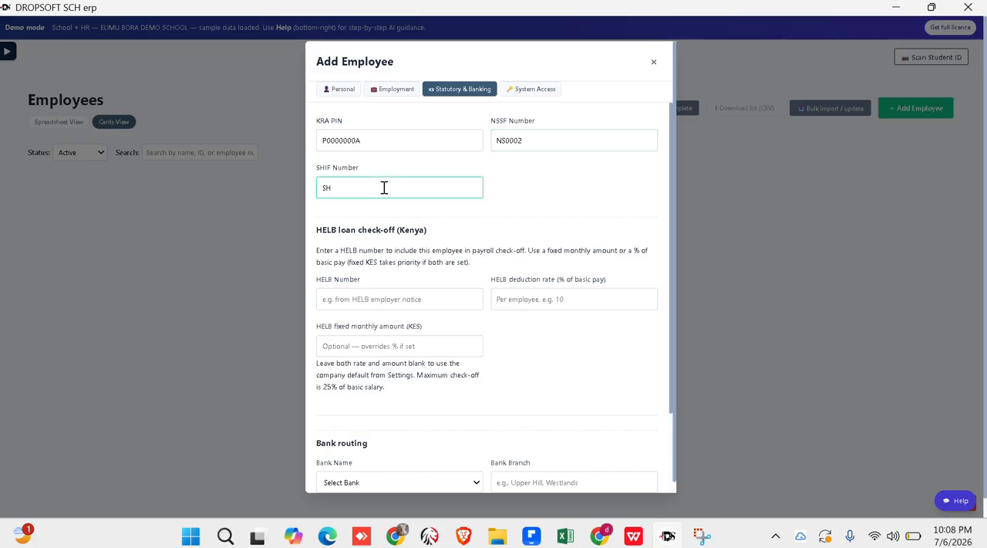
{"action": "type", "text": "111234"}
- Set up the HELB loan check-off with the employee's HELB number and a fixed monthly amount of KES 1500
{"action": "left_click", "coordinate": [389, 295]}
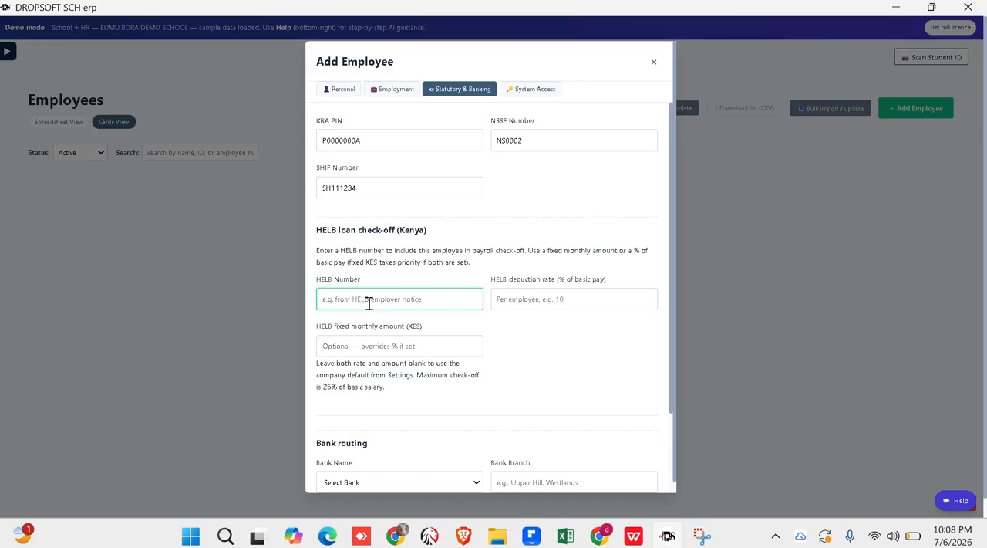
{"action": "type", "text": "HELB11111"}
{"action": "left_click", "coordinate": [536, 304]}
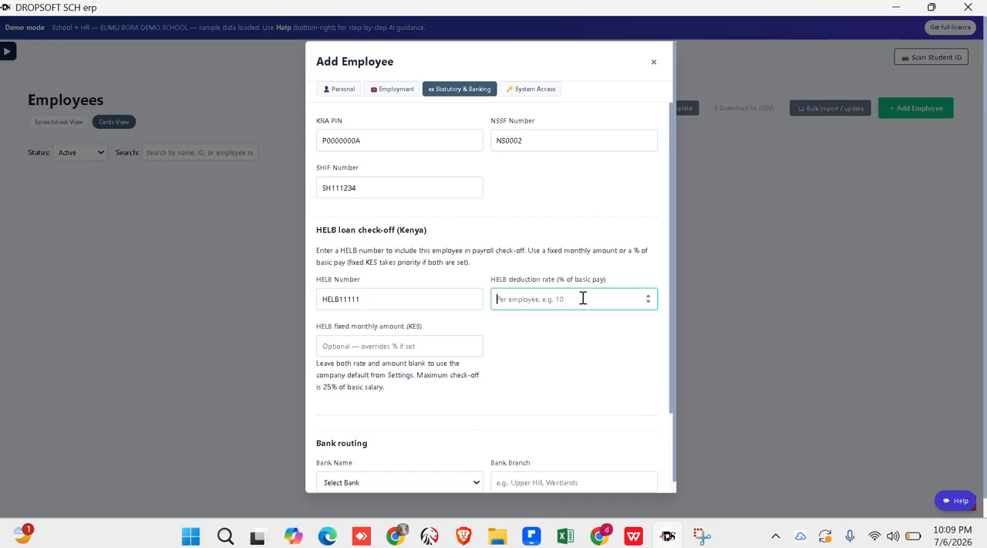
{"action": "left_click", "coordinate": [371, 346]}
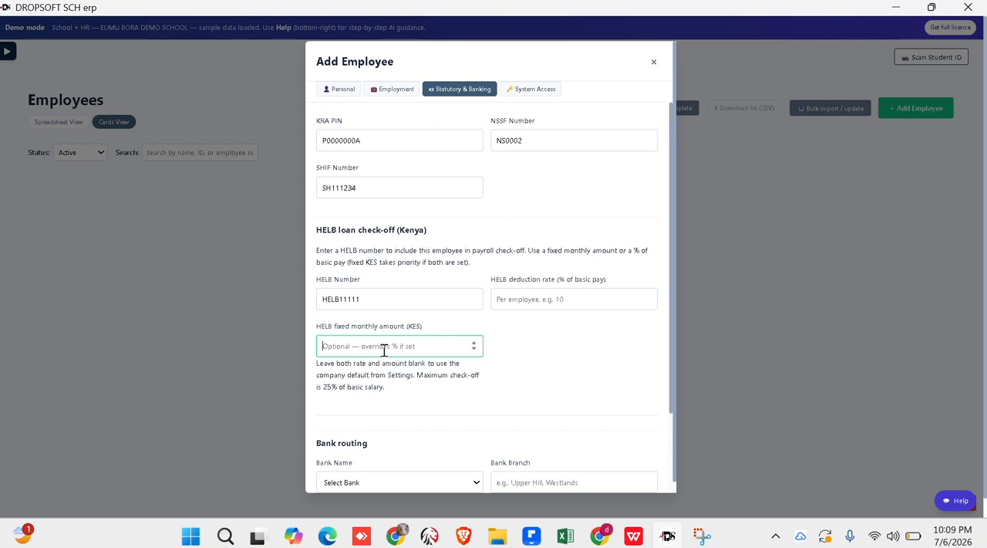
{"action": "type", "text": "15000"}
{"action": "key", "text": "BackSpace"}
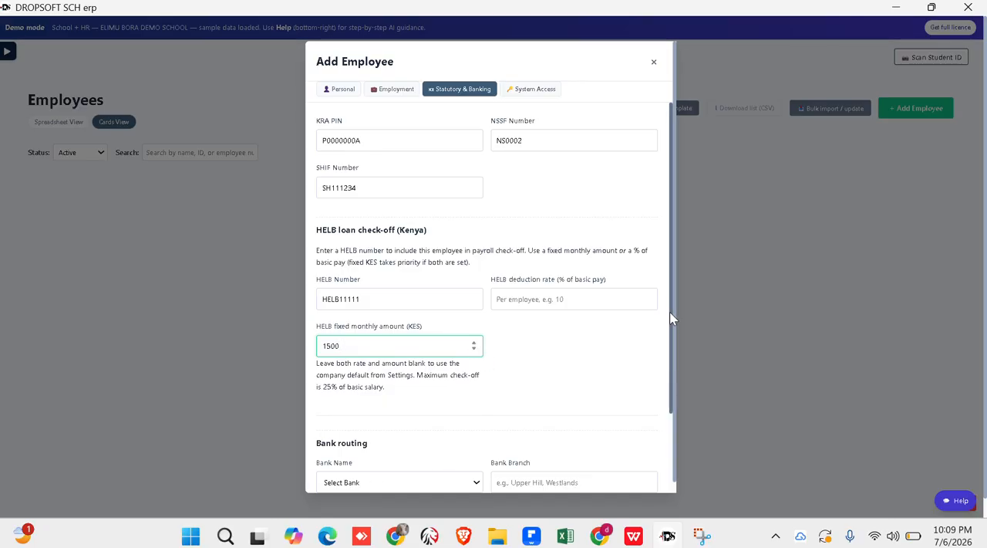
{"action": "left_click_drag", "start_coordinate": [670, 311], "coordinate": [663, 441]}
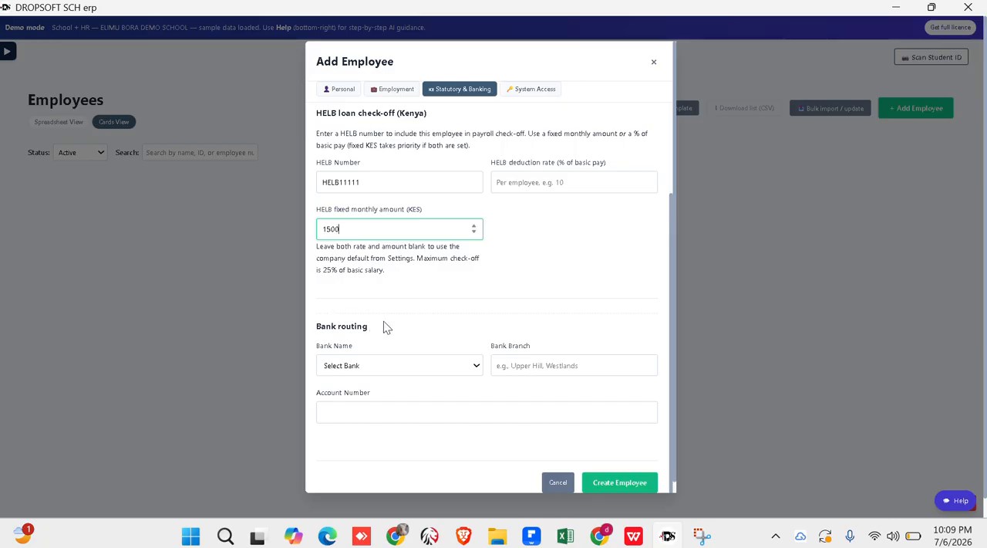
- Set the employee's bank routing to KCB Bank with NAKURU as the bank branch
{"action": "left_click", "coordinate": [416, 367]}
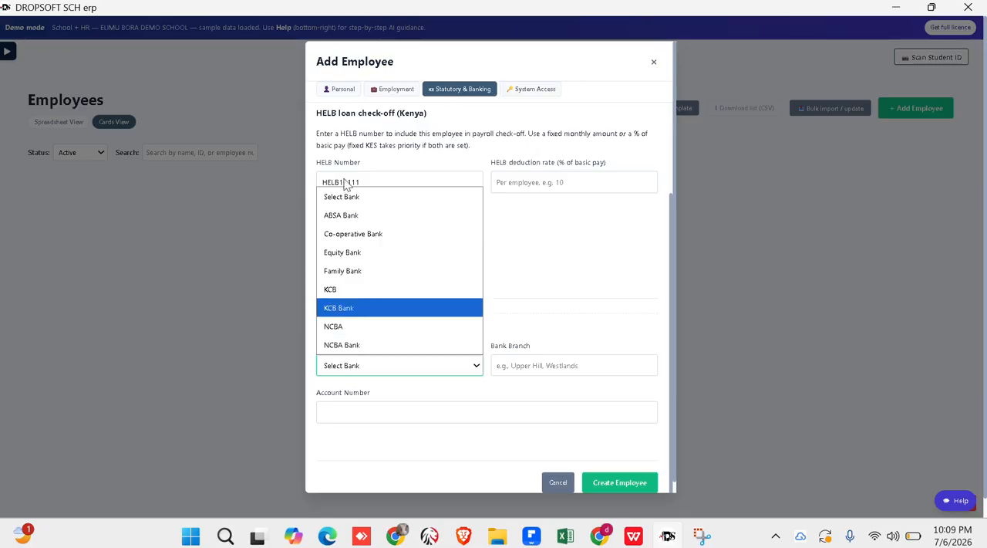
{"action": "key", "text": "Down"}
{"action": "key", "text": "Down"}
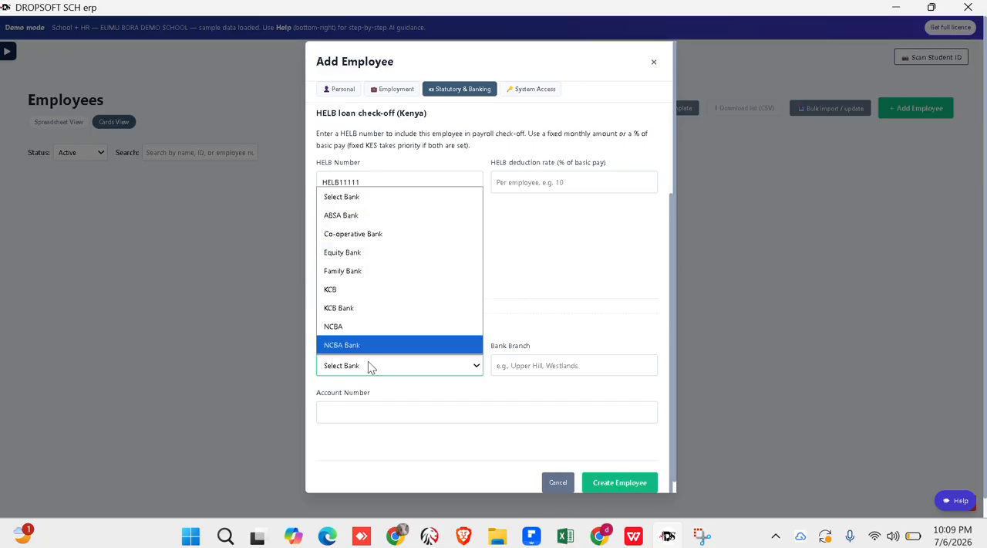
{"action": "left_click", "coordinate": [453, 369]}
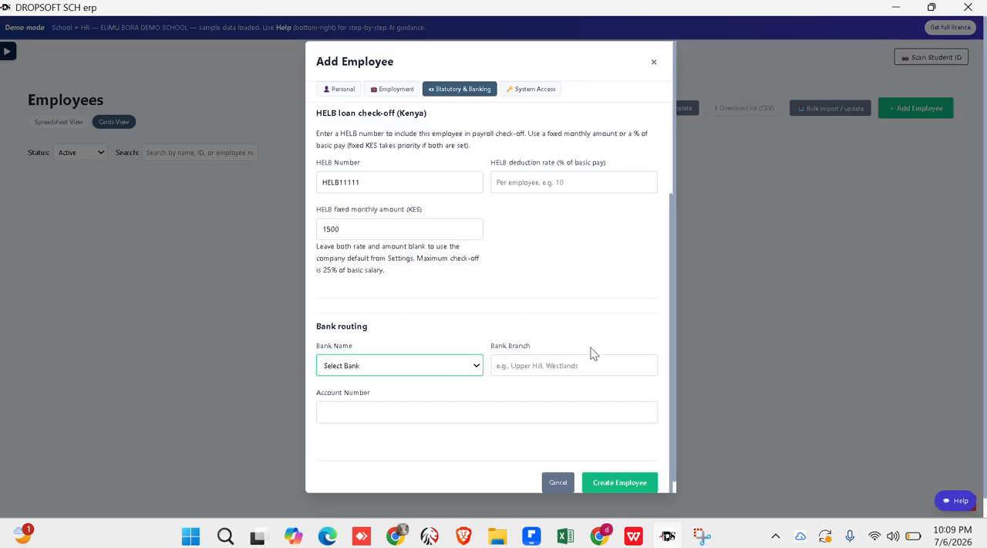
{"action": "left_click", "coordinate": [530, 370]}
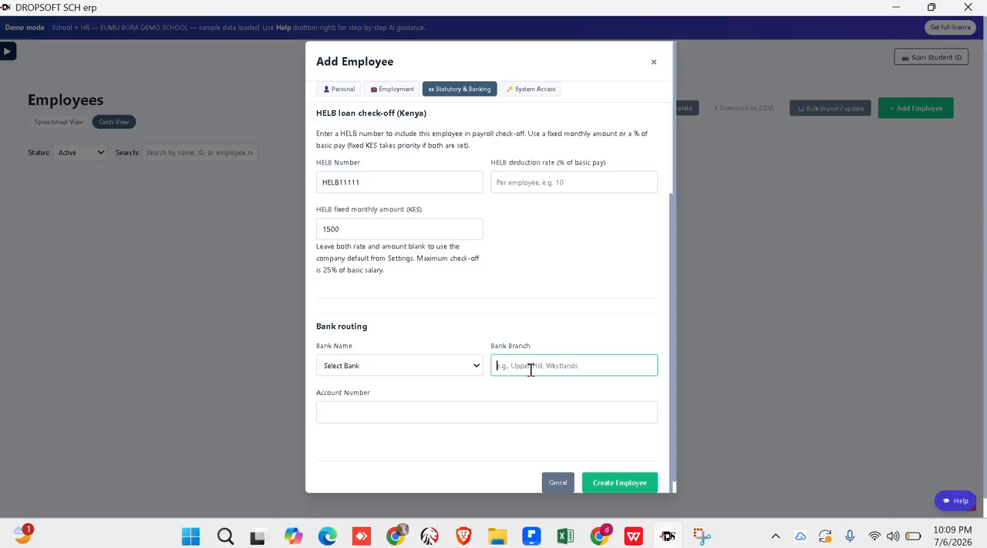
{"action": "type", "text": "NAKURU"}
{"action": "left_click", "coordinate": [381, 365]}
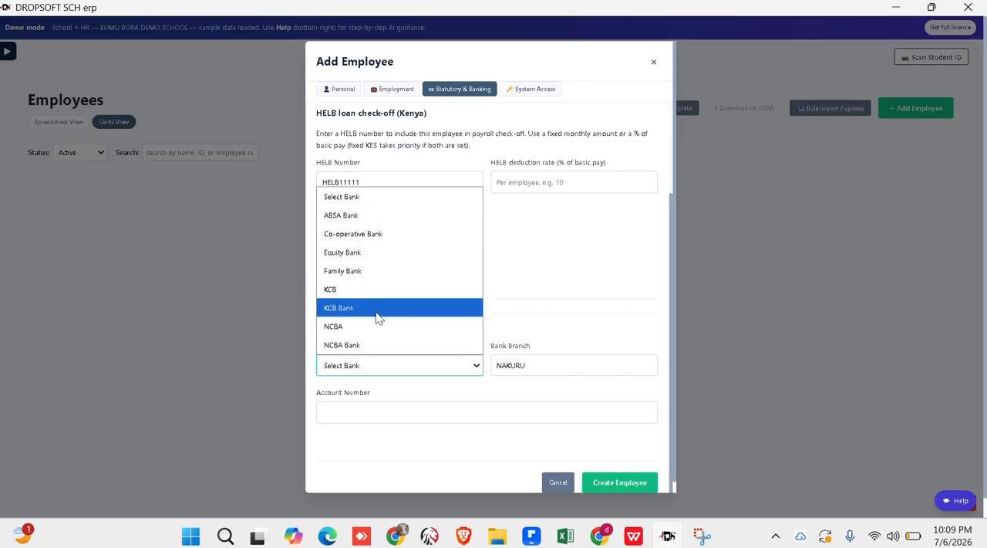
{"action": "left_click", "coordinate": [378, 316]}
- Enter the employee's bank account number in the bank routing details
{"action": "left_click", "coordinate": [384, 420]}
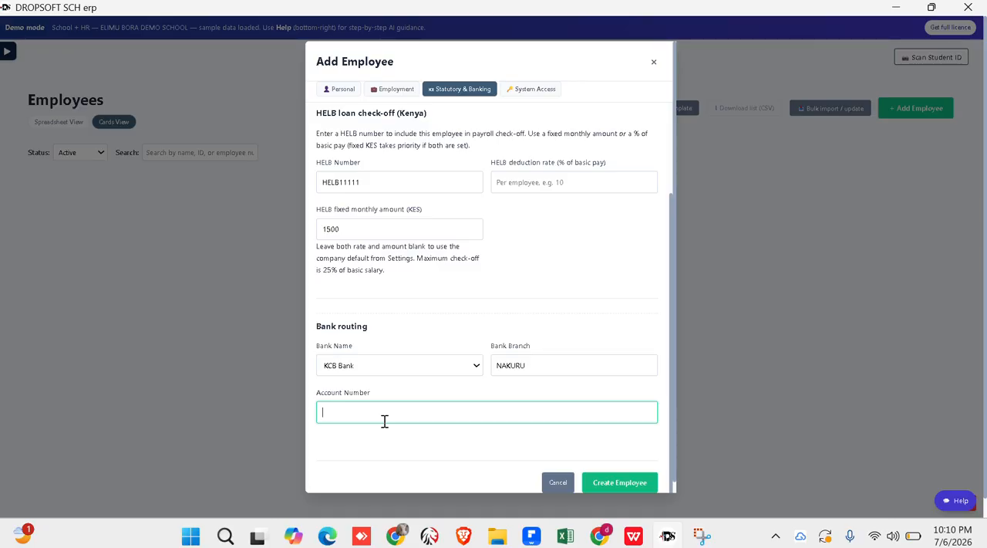
{"action": "type", "text": "123456789"}
- Assign the employee the Manager role in the system access settings, leaving the optional fields blank, and create the employee
{"action": "left_click", "coordinate": [548, 98]}
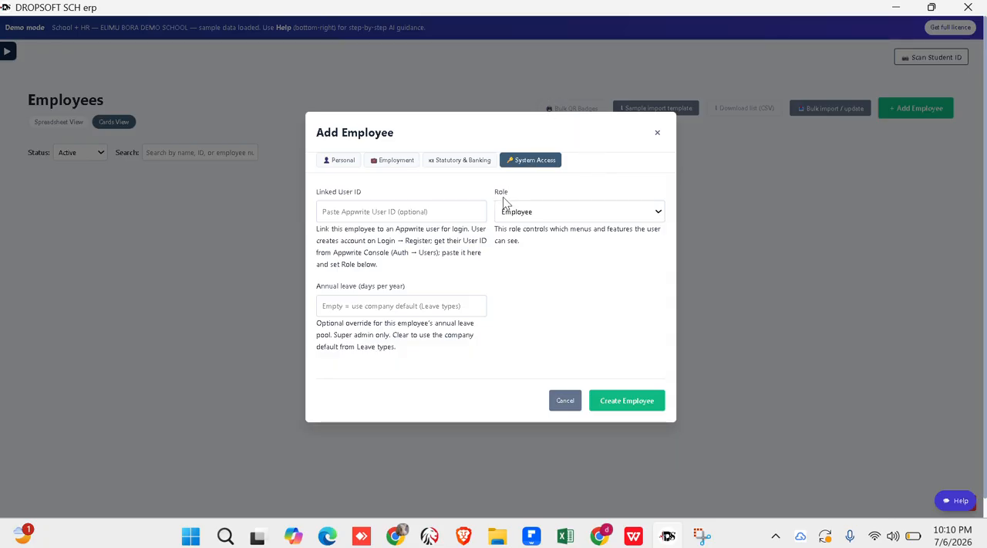
{"action": "left_click", "coordinate": [465, 211]}
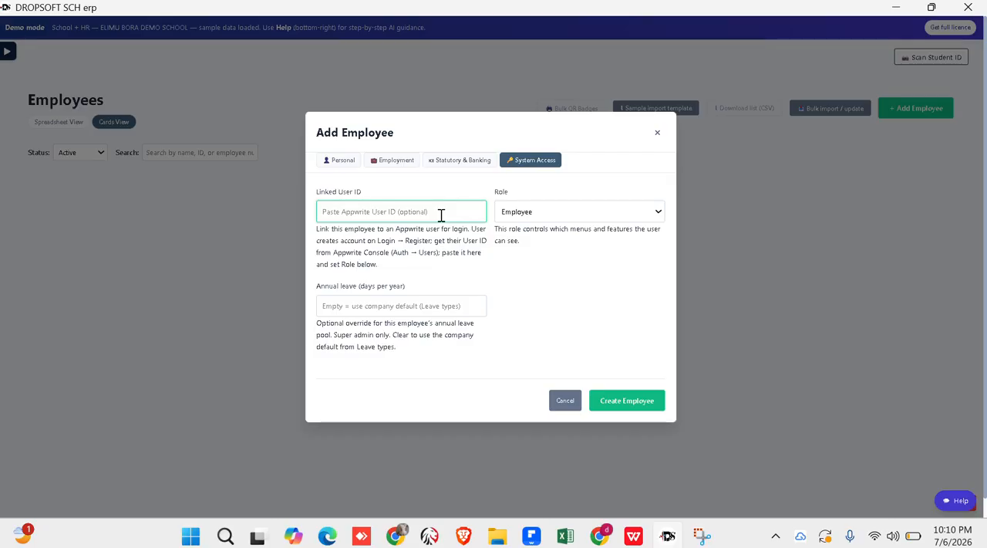
{"action": "left_click", "coordinate": [563, 215]}
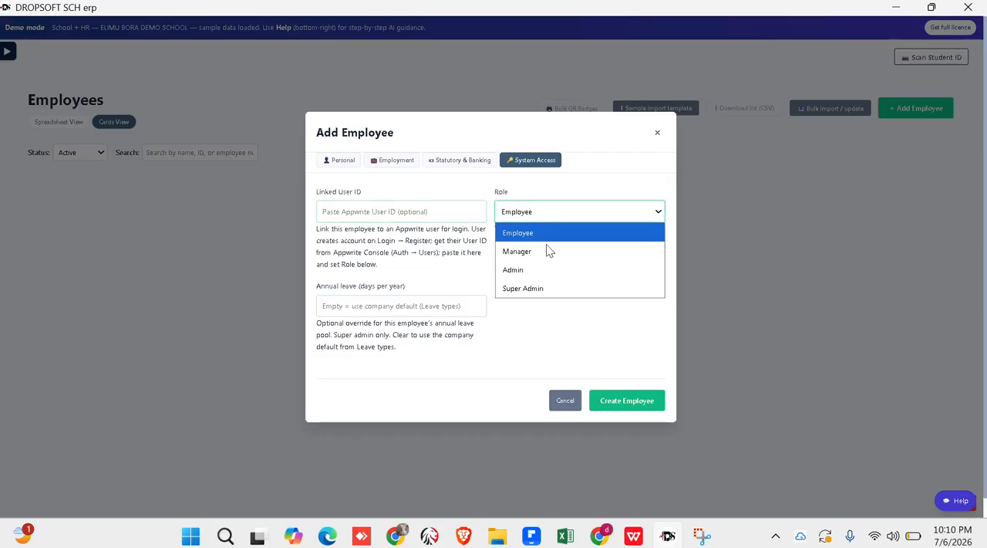
{"action": "left_click", "coordinate": [555, 237]}
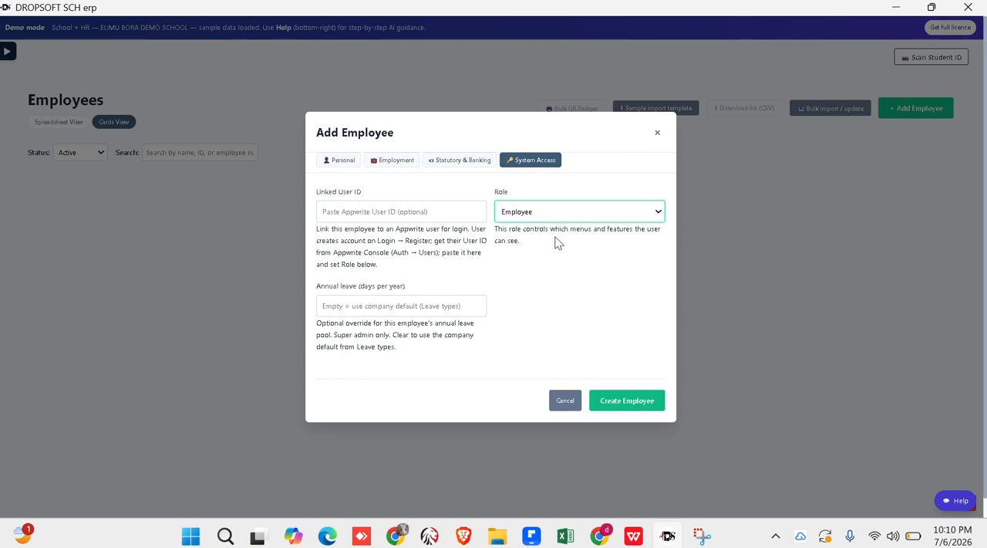
{"action": "left_click", "coordinate": [590, 216]}
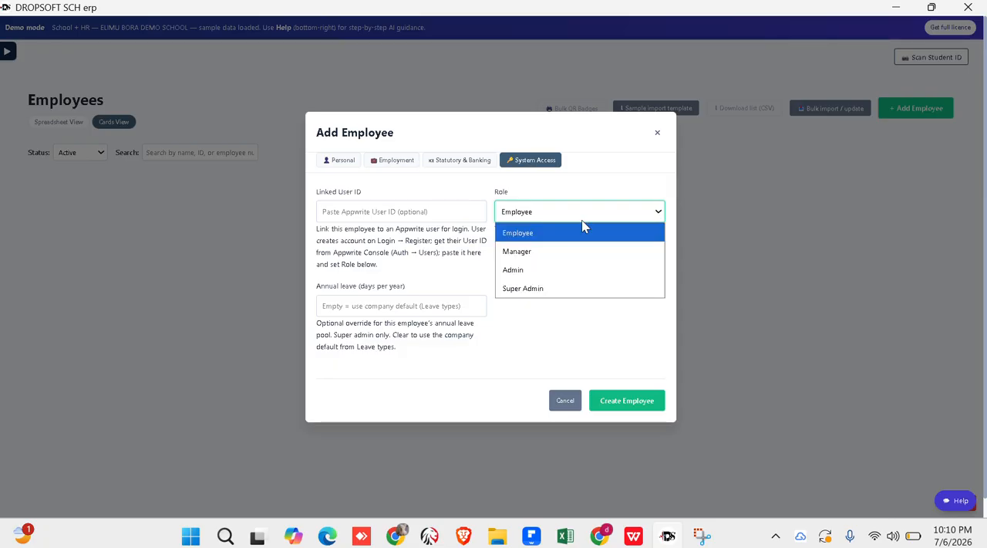
{"action": "left_click", "coordinate": [525, 253]}
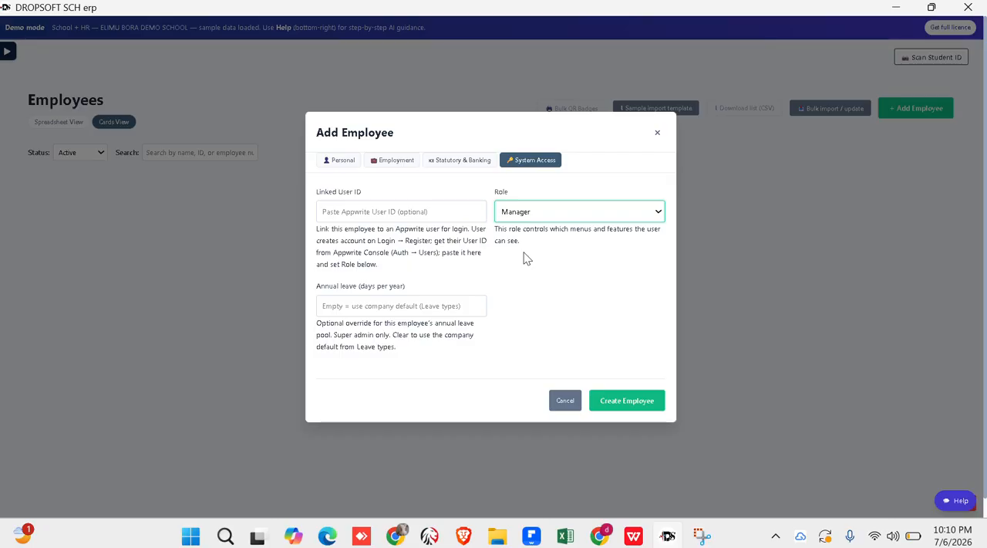
{"action": "left_click", "coordinate": [391, 302]}
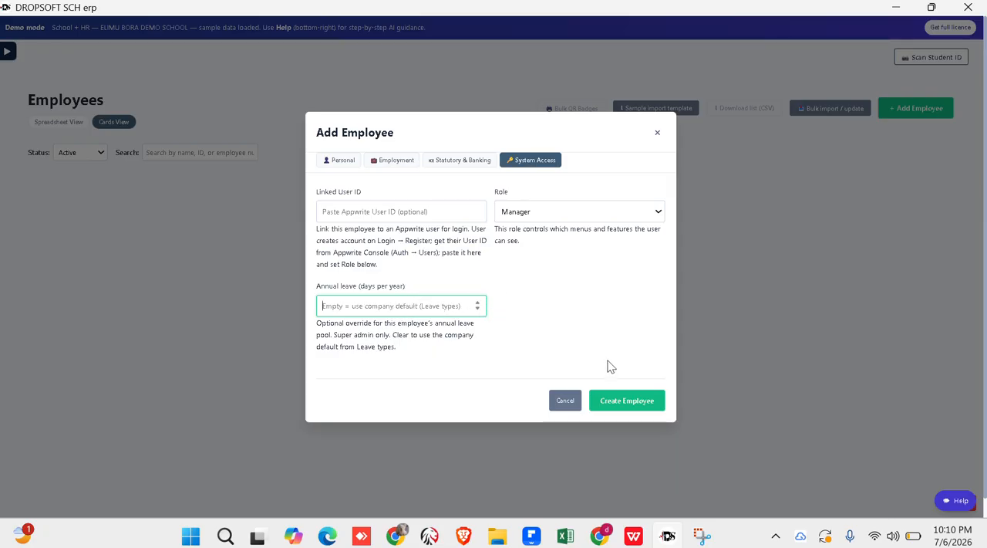
{"action": "left_click", "coordinate": [637, 403]}
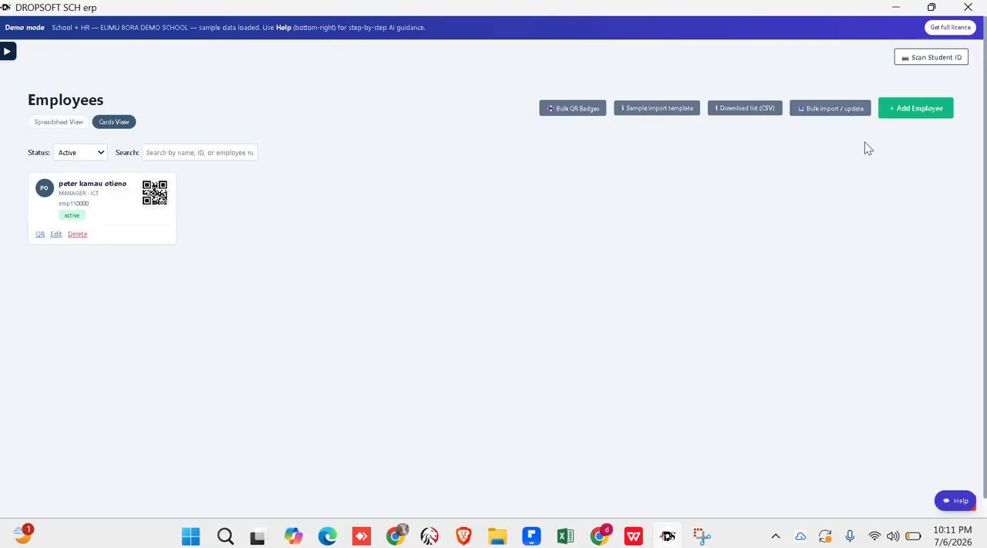
- Download the sample CSV template for bulk import and import the employees from employee_import_generated_20.csv
{"action": "left_click", "coordinate": [829, 109]}
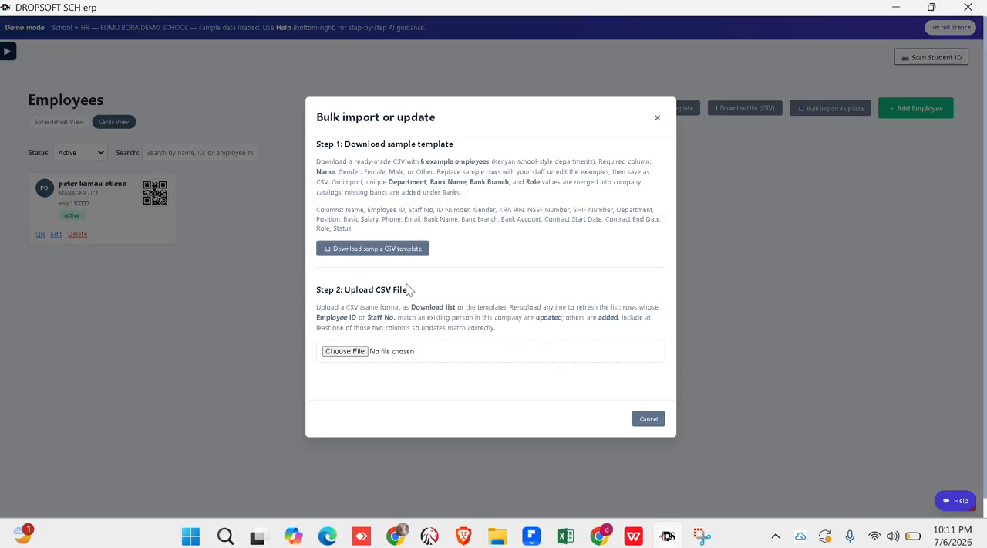
{"action": "left_click", "coordinate": [388, 251]}
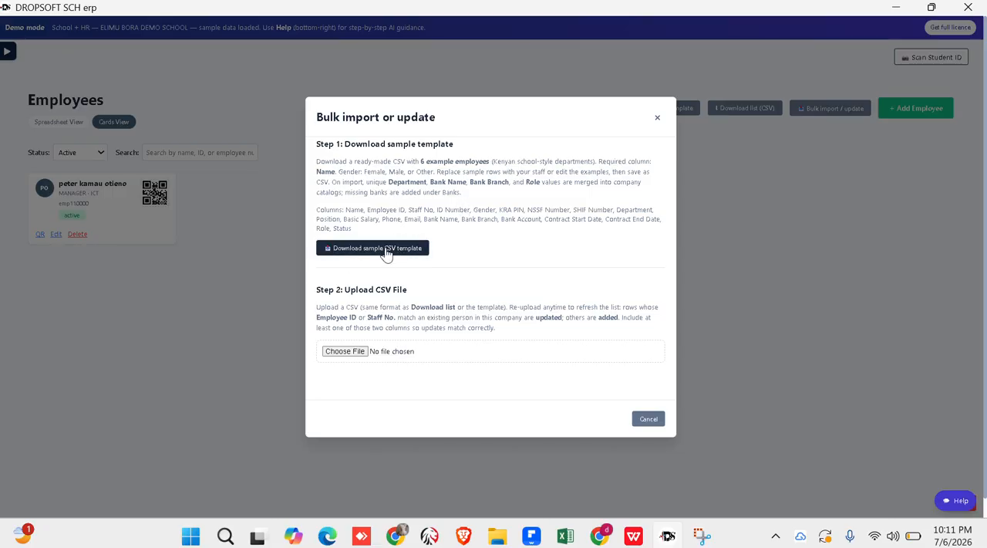
{"action": "left_click", "coordinate": [345, 351]}
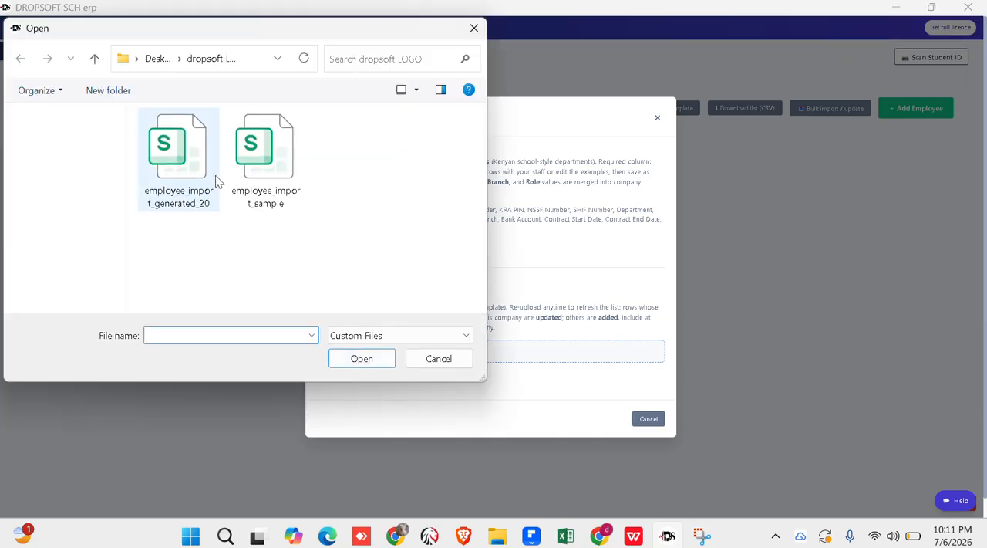
{"action": "left_click", "coordinate": [202, 162]}
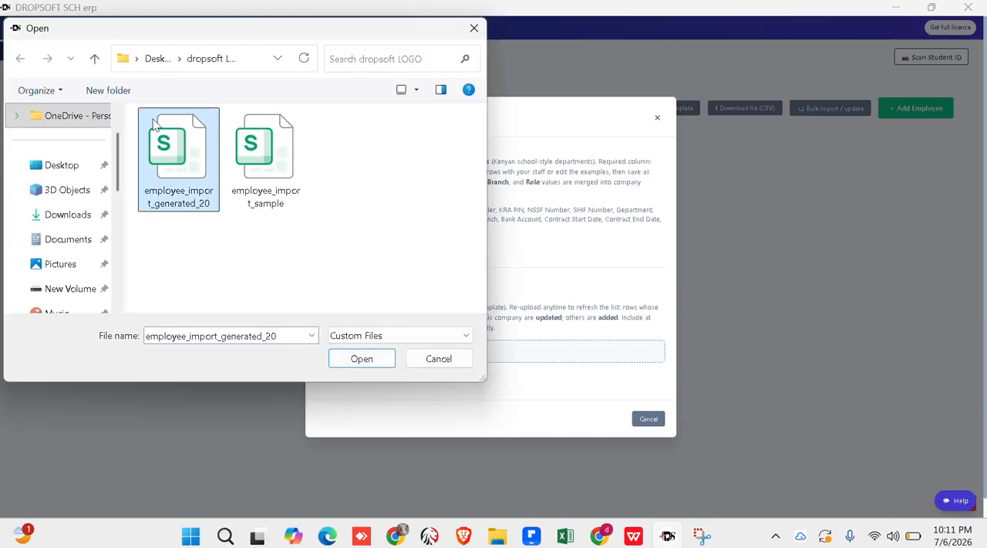
{"action": "left_click", "coordinate": [361, 358]}
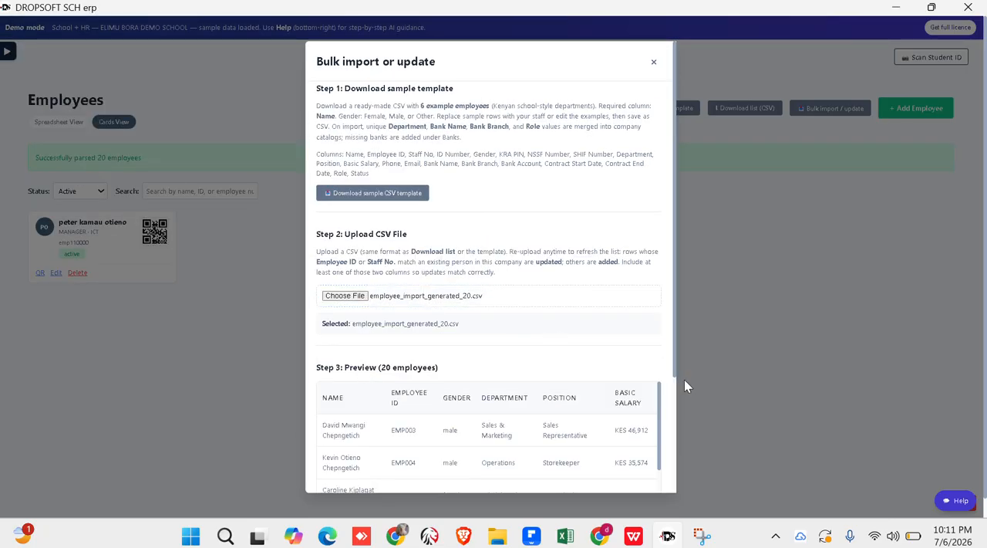
{"action": "left_click_drag", "start_coordinate": [674, 355], "coordinate": [702, 524]}
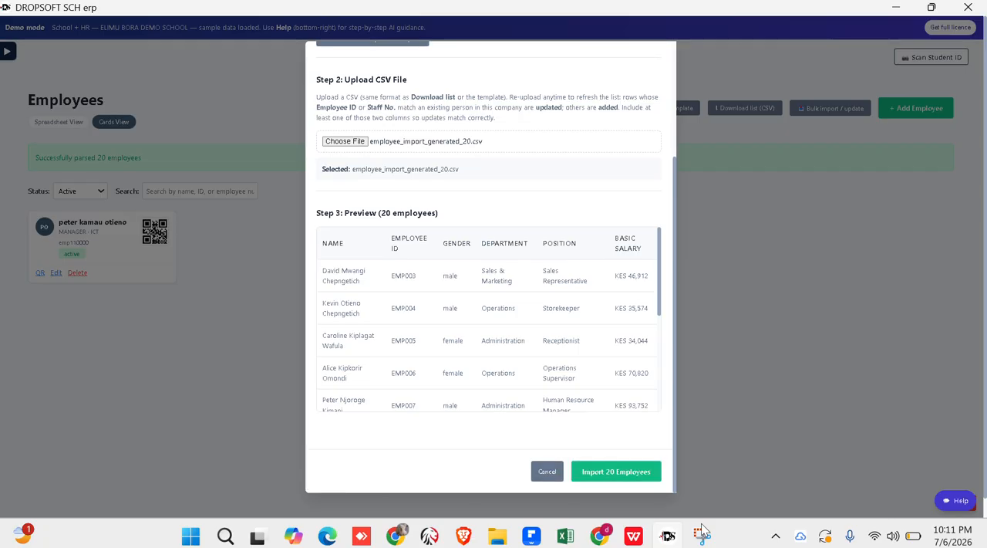
{"action": "left_click", "coordinate": [617, 472]}
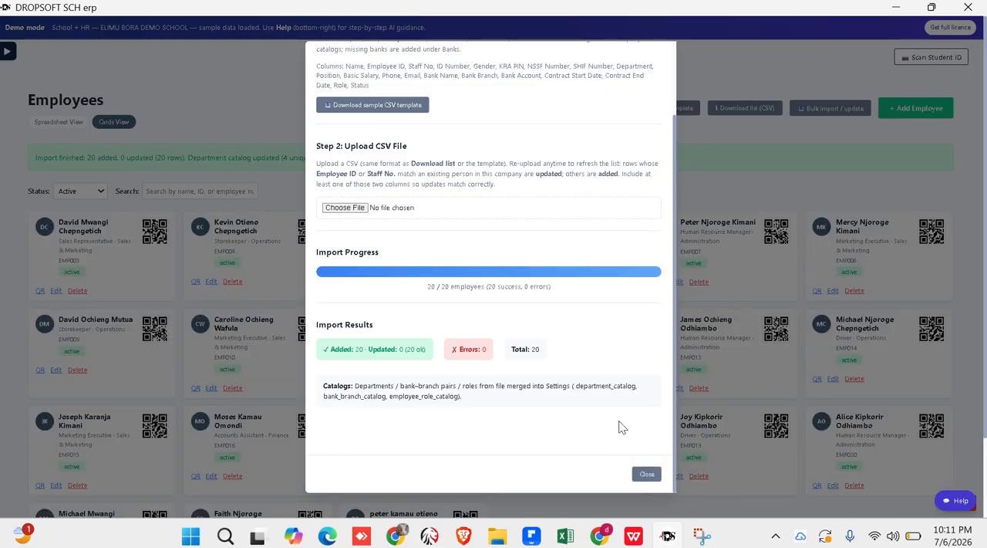
{"action": "left_click", "coordinate": [646, 473]}
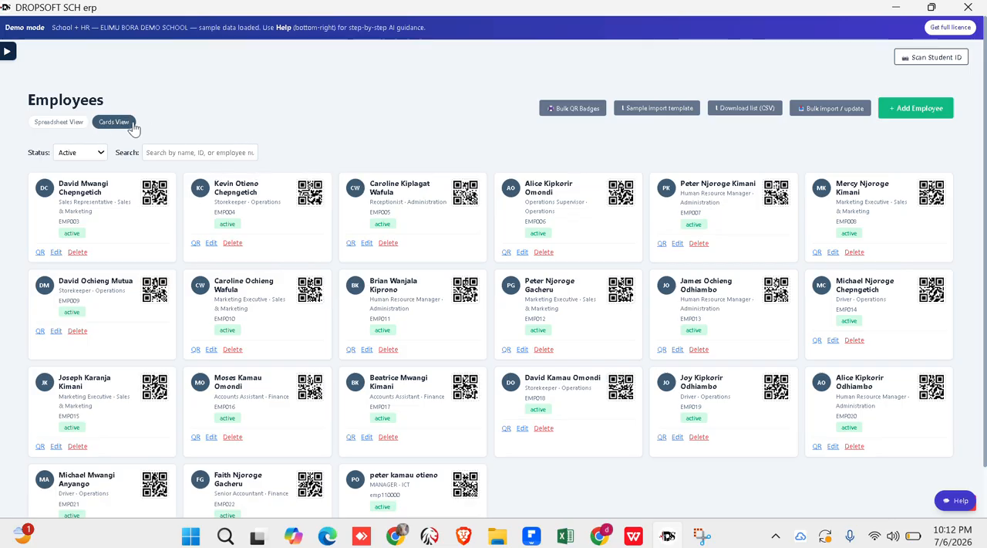
- Show the employee list in the spreadsheet view and open the Banks page for payroll
{"action": "left_click", "coordinate": [62, 124]}
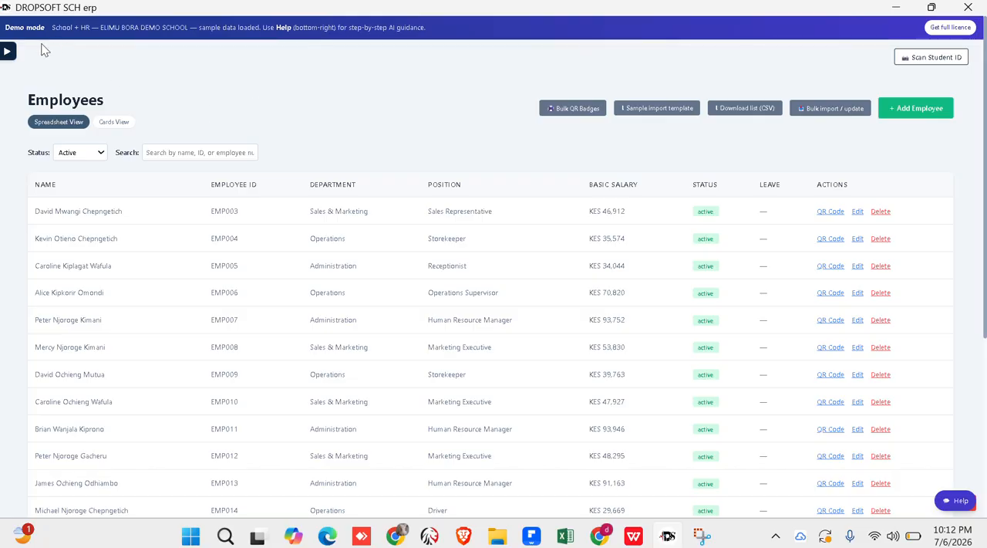
{"action": "left_click", "coordinate": [7, 52]}
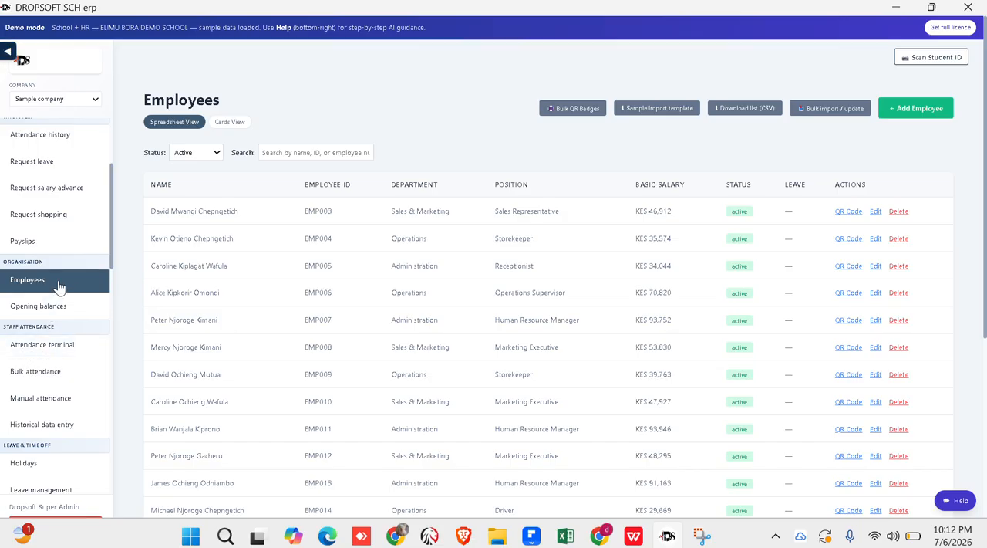
{"action": "scroll", "coordinate": [108, 239], "scroll_direction": "down", "scroll_amount": 2}
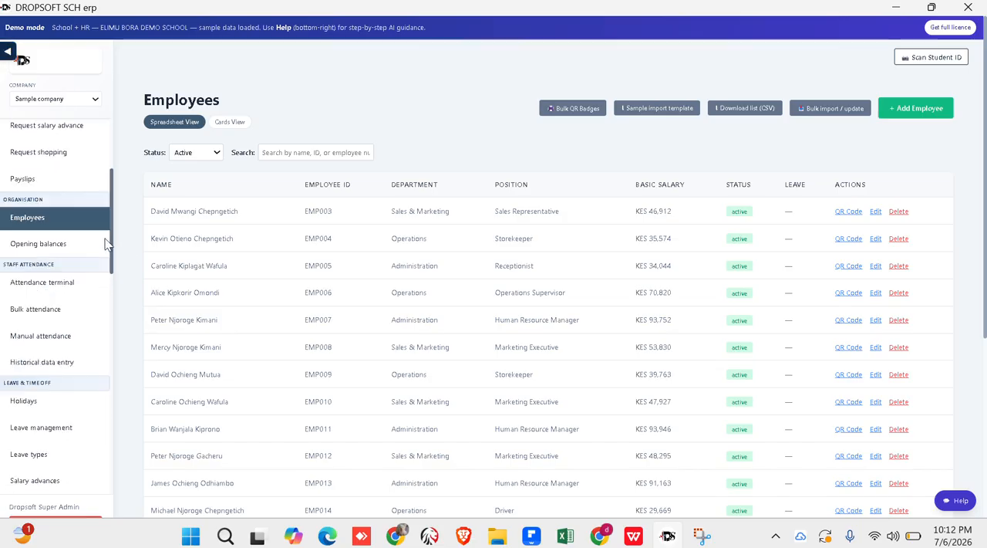
{"action": "left_click_drag", "start_coordinate": [105, 271], "coordinate": [114, 327]}
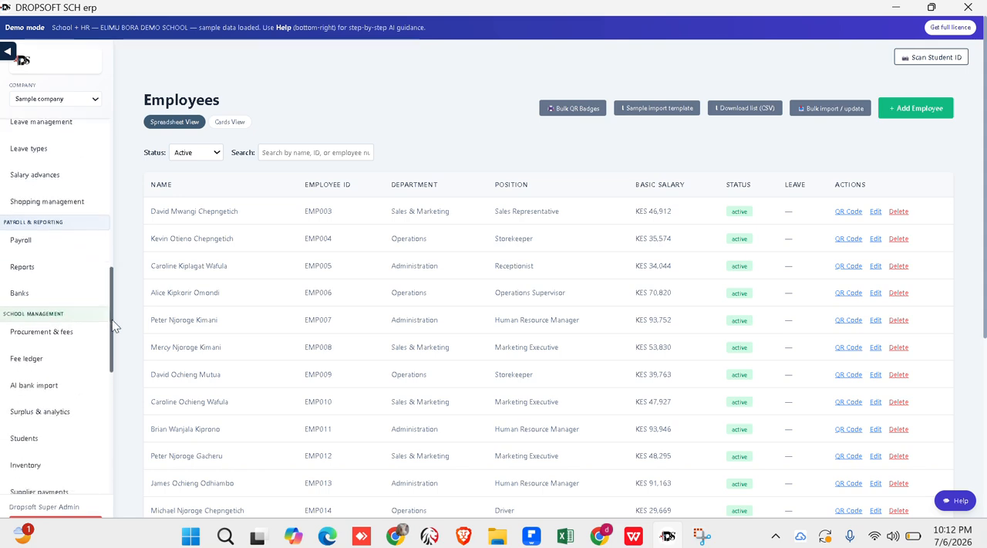
{"action": "left_click", "coordinate": [20, 294]}
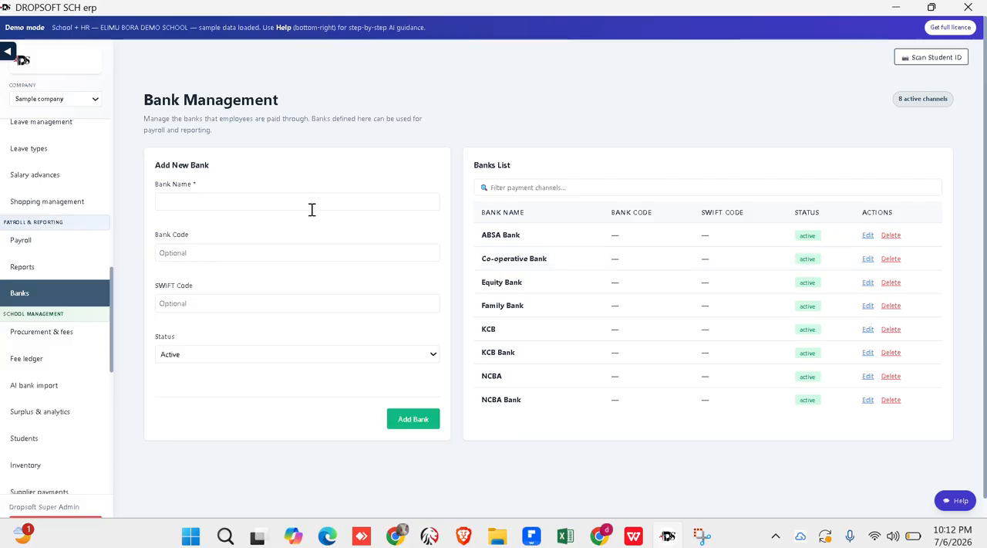
- Add an active bank named MAANDAMANO BANK with bank code 123 and SWIFT code 123456
{"action": "left_click", "coordinate": [266, 198]}
{"action": "type", "text": "MAANDAMANO BANK"}
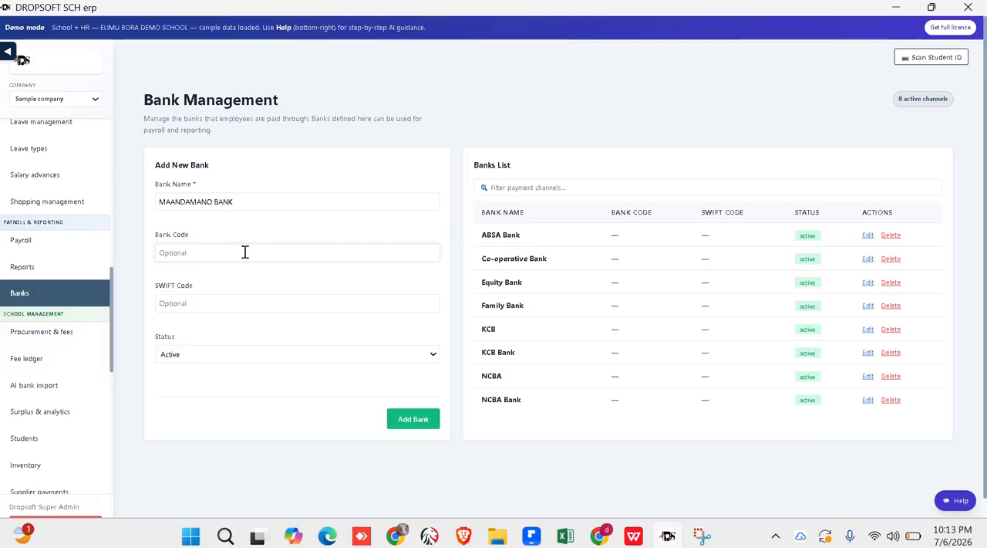
{"action": "type", "text": "123"}
{"action": "left_click", "coordinate": [195, 302]}
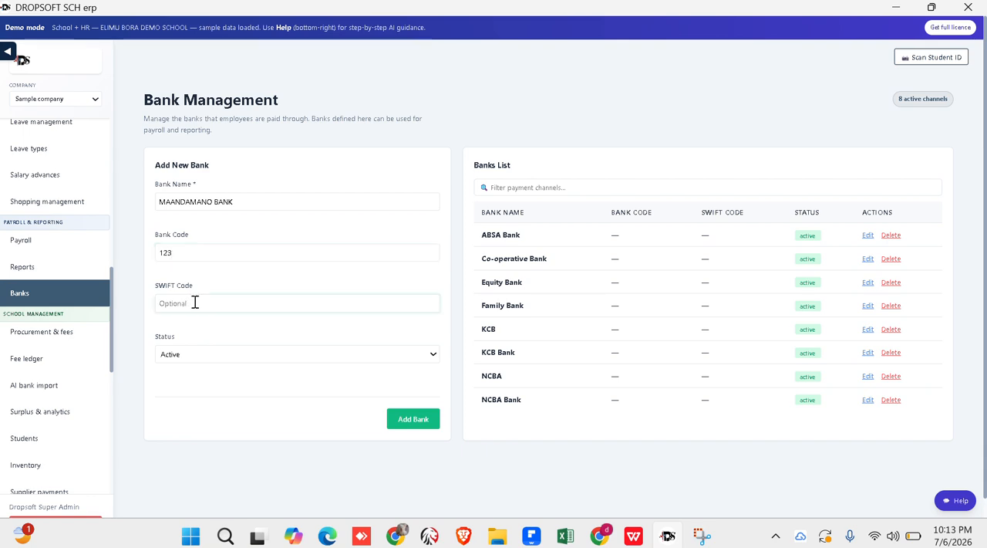
{"action": "type", "text": "123456"}
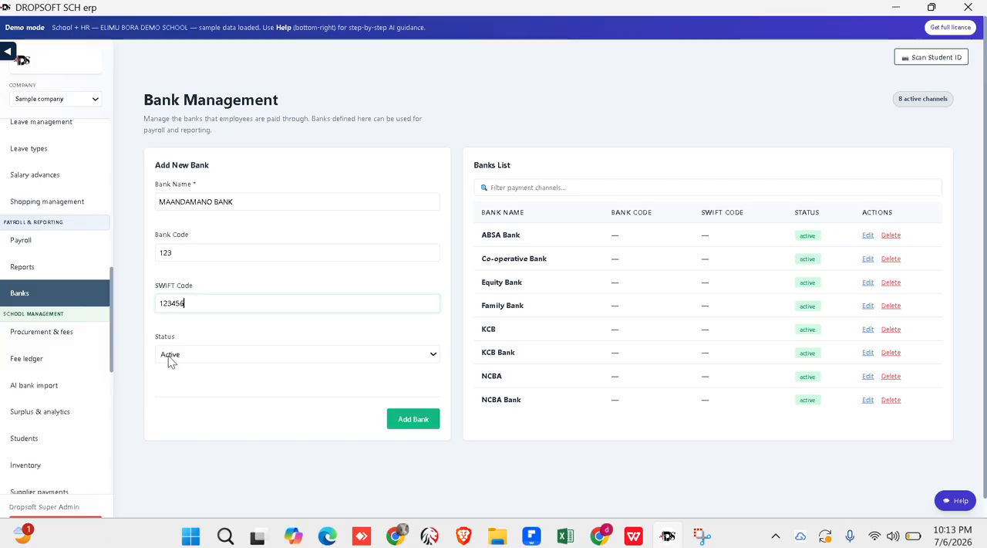
{"action": "left_click", "coordinate": [425, 421]}
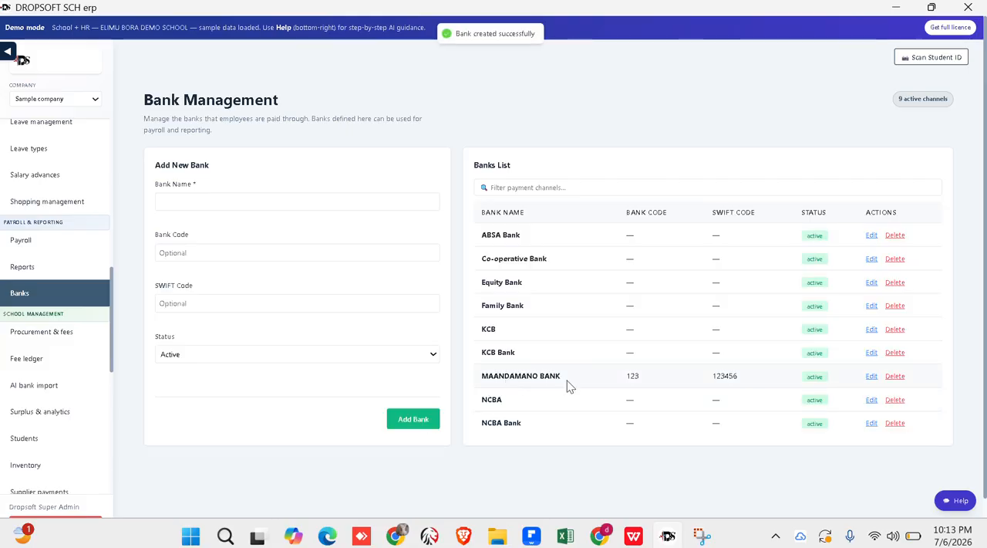
- Delete MAANDAMANO BANK from the banks list and confirm the deletion
{"action": "left_click", "coordinate": [894, 376]}
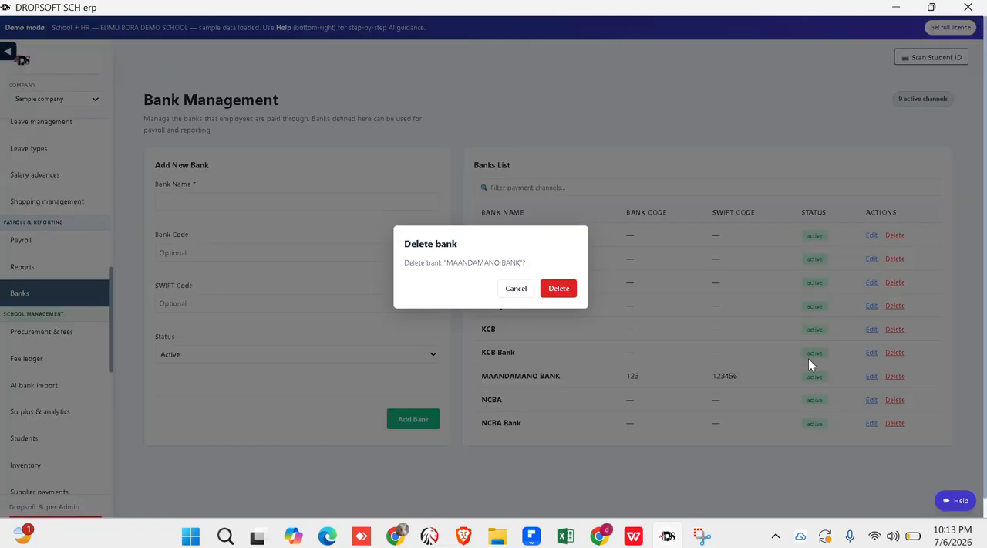
{"action": "left_click", "coordinate": [558, 288]}
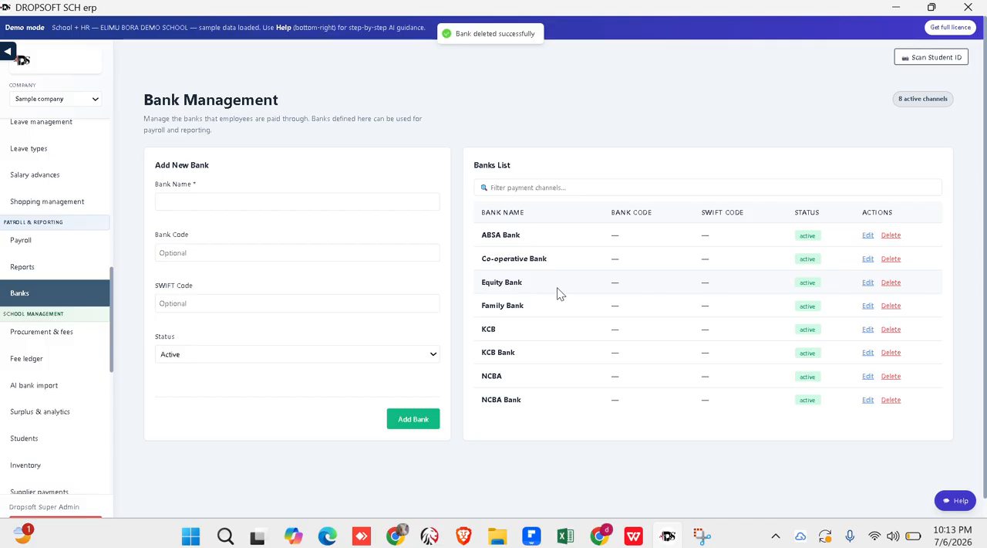